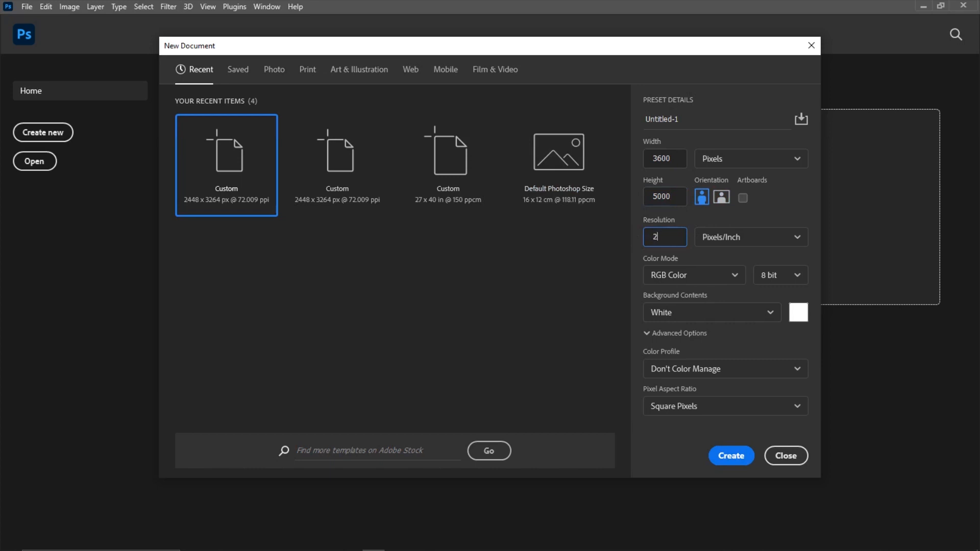
- Create the 3600 × 5000 pixel document and open the IMG_20181224_163618 photo in its own document
click(730, 456)
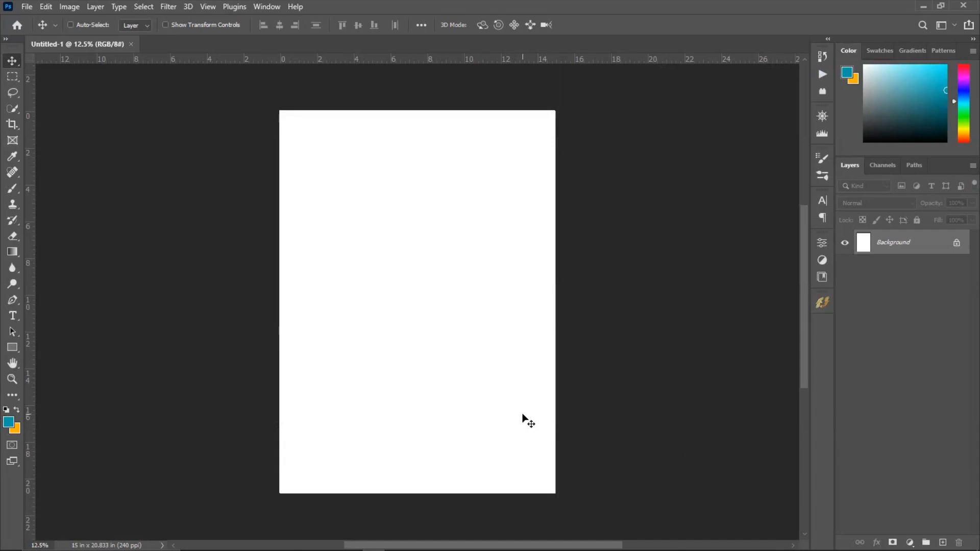
key(alt+Tab)
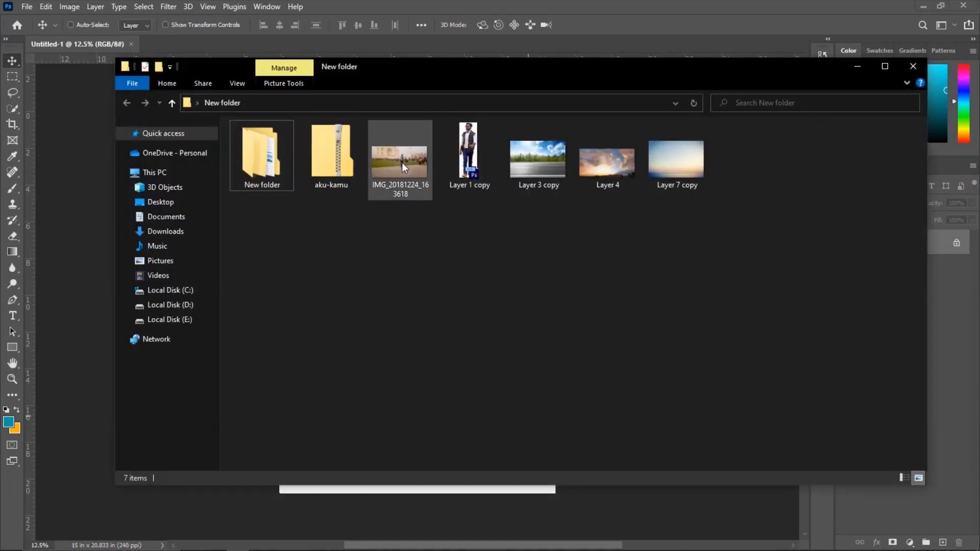
drag(402, 162, 648, 33)
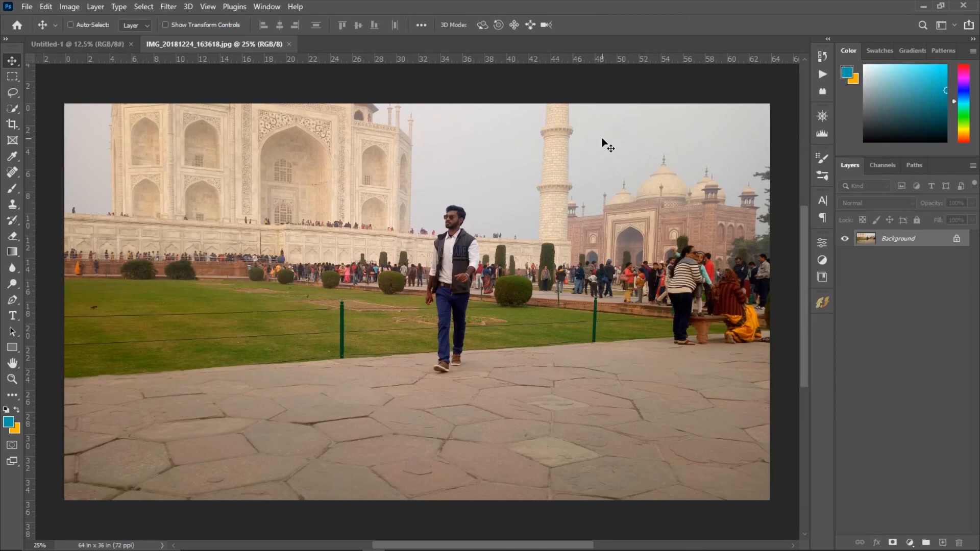
- Crop the photo to a tall, narrow frame around the walking man, trimming all four sides
key(c)
drag(67, 301, 227, 311)
drag(609, 307, 482, 312)
drag(416, 499, 415, 459)
drag(424, 147, 431, 185)
key(ctrl+z)
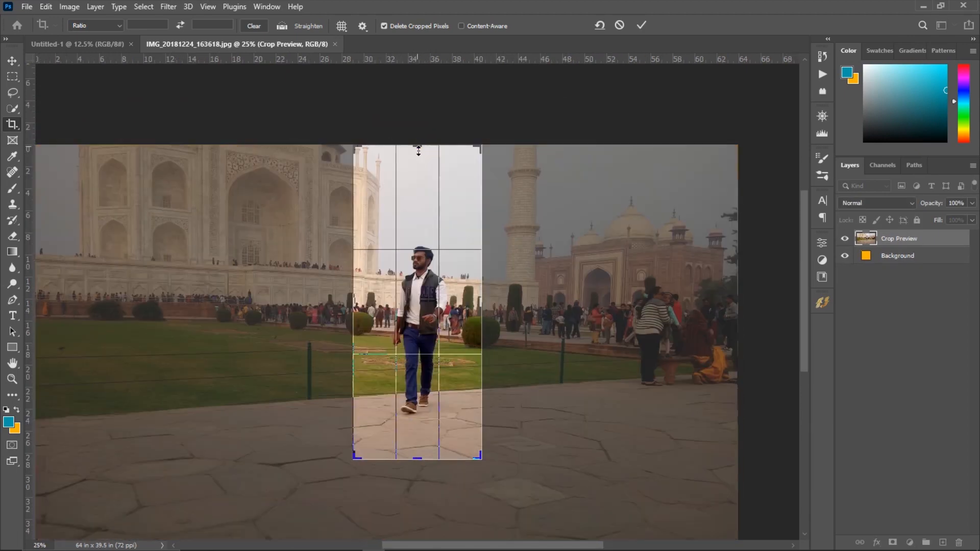
drag(417, 146, 425, 179)
key(Return)
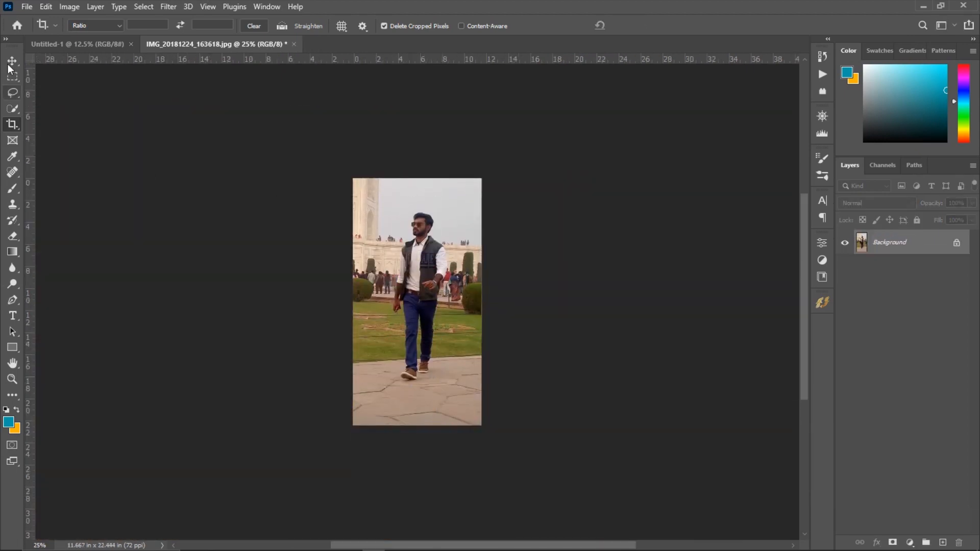
- Select the walking man with Select Subject and hide the rest of the photo with a layer mask
key(v)
scroll(422, 317, up, 3)
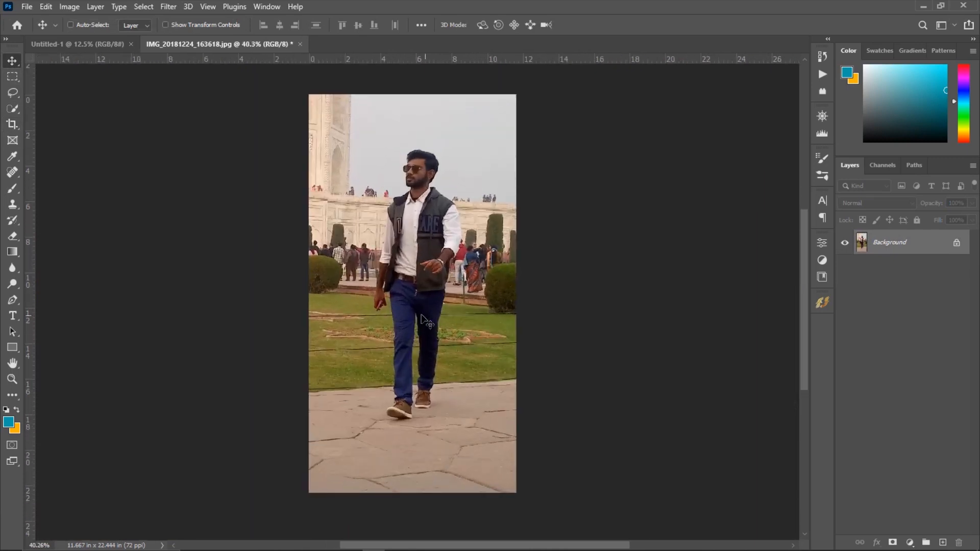
click(13, 109)
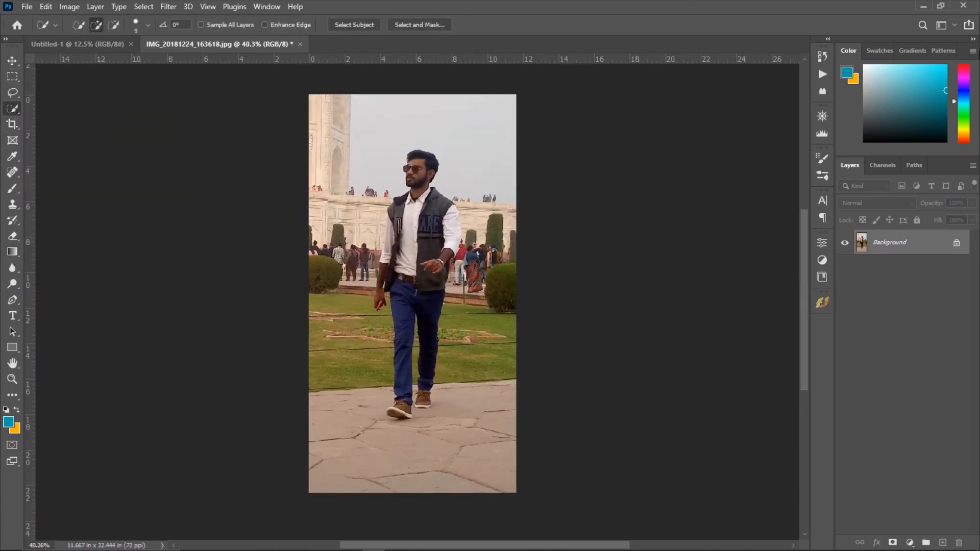
key(v)
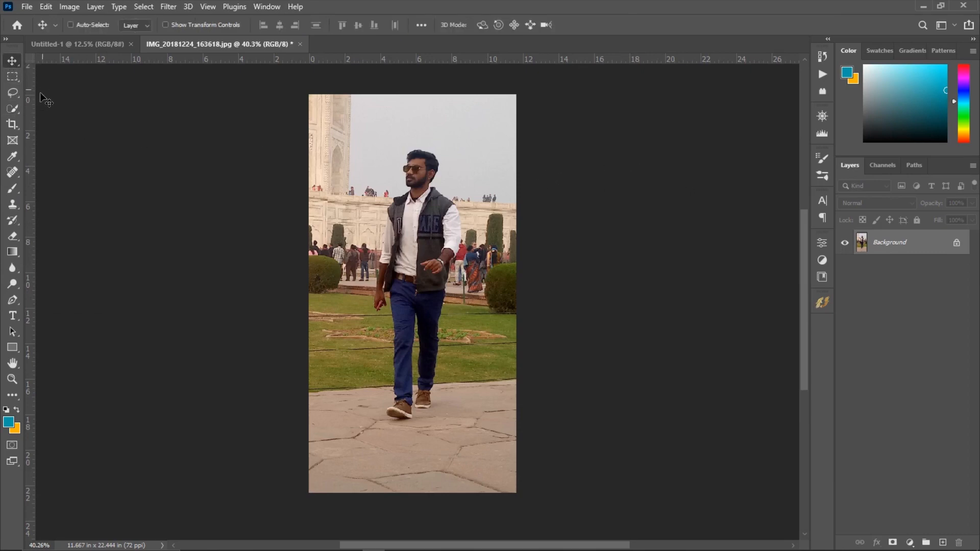
click(11, 109)
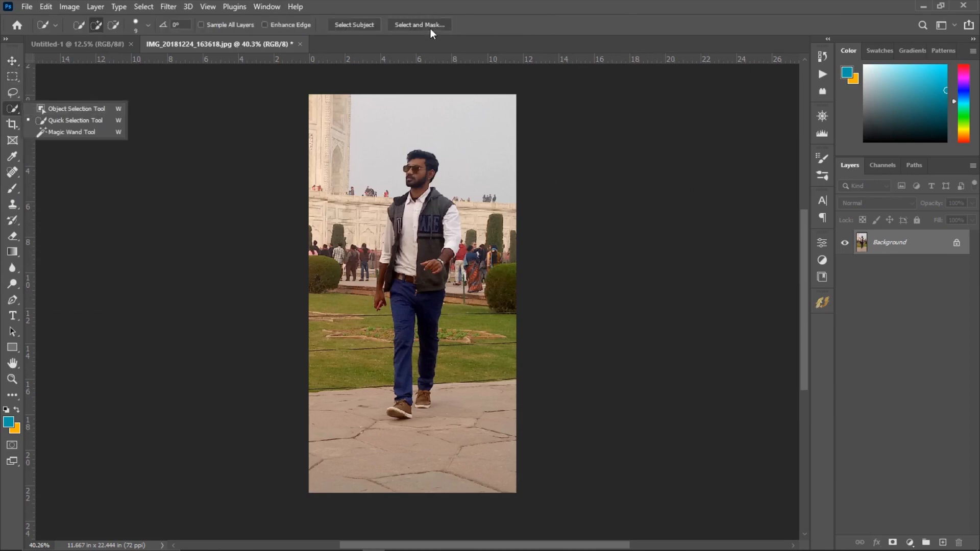
click(360, 25)
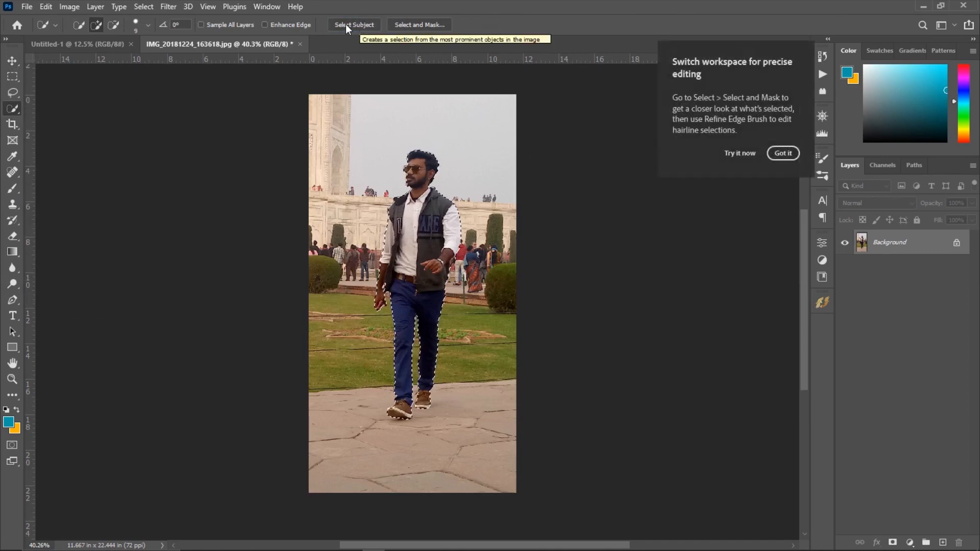
click(779, 153)
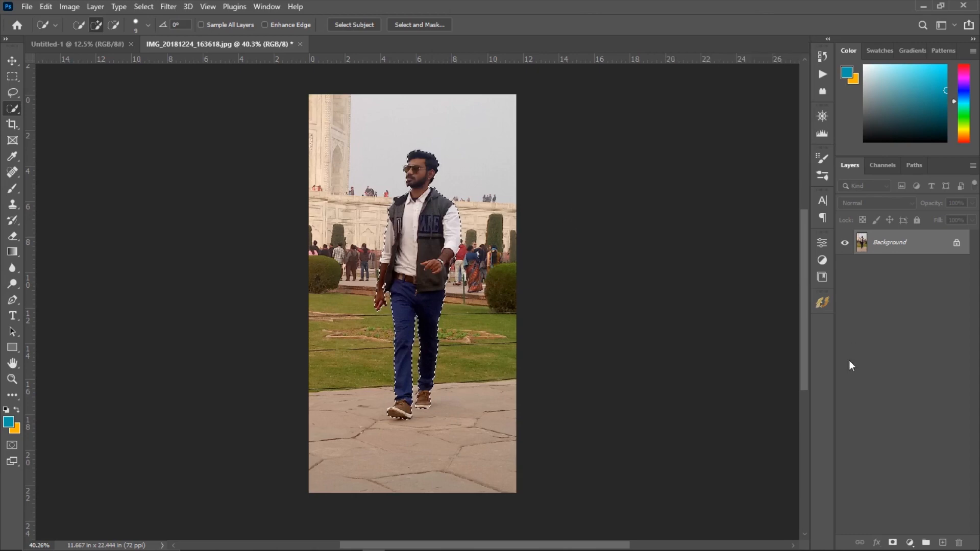
click(893, 542)
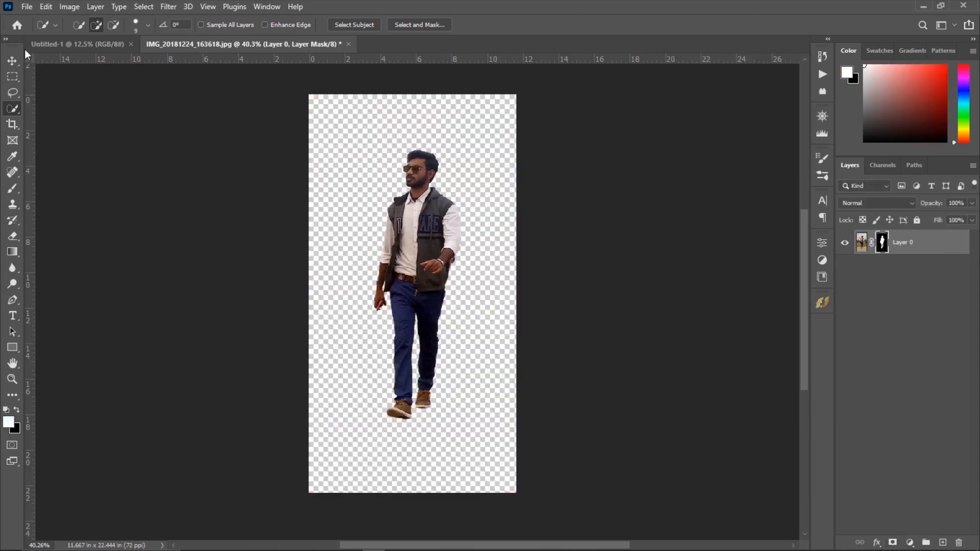
- Move the masked man into the Untitled-1 document and enlarge him to about 280%, centred on the page
click(13, 61)
drag(414, 265, 386, 259)
drag(423, 303, 425, 325)
key(ctrl+t)
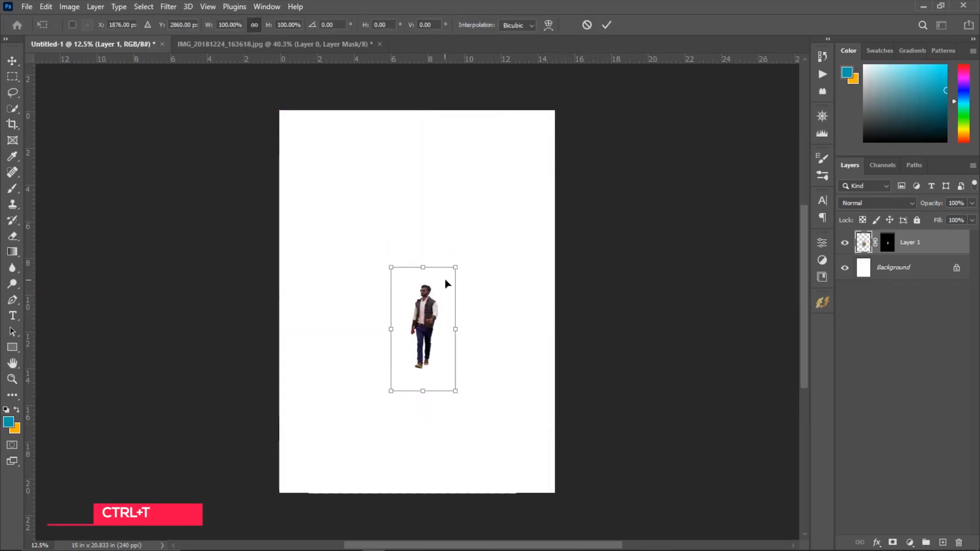
drag(455, 267, 512, 153)
drag(448, 289, 443, 283)
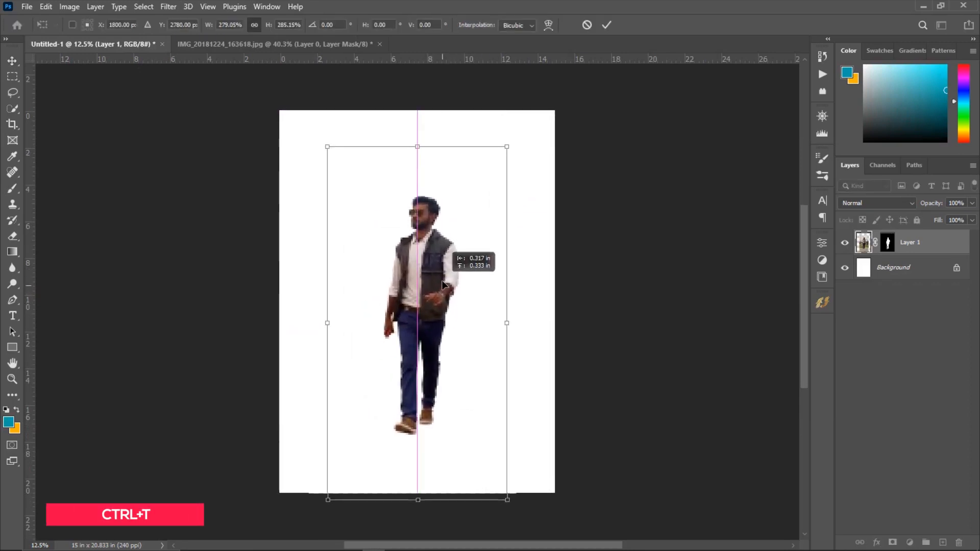
key(Return)
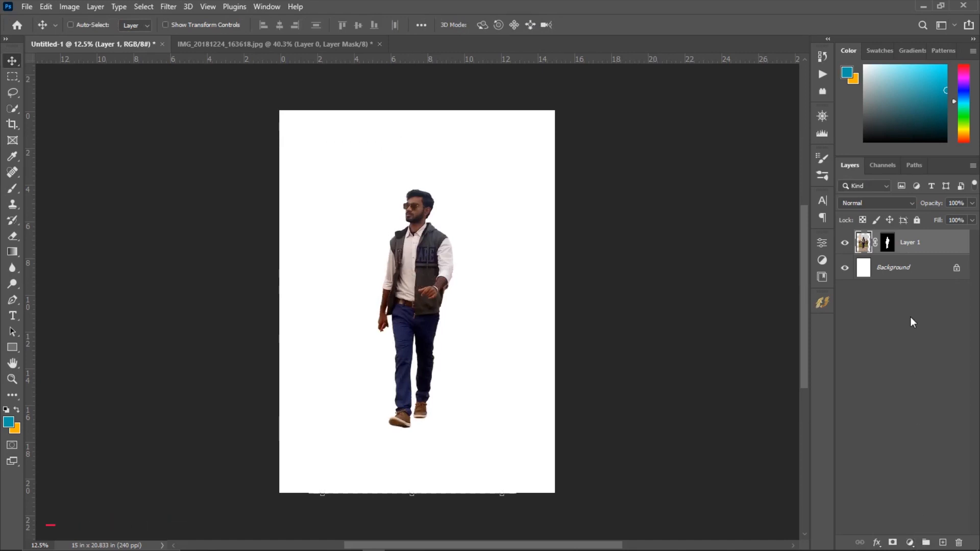
- Convert the man's layer to a smart object and clip a Levels adjustment to it with the white input level at about 162
right_click(921, 247)
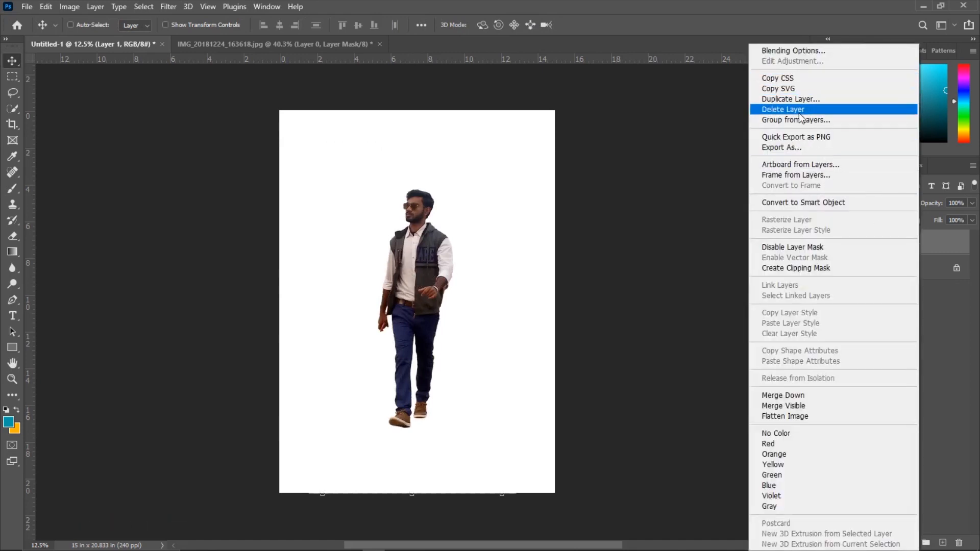
click(803, 202)
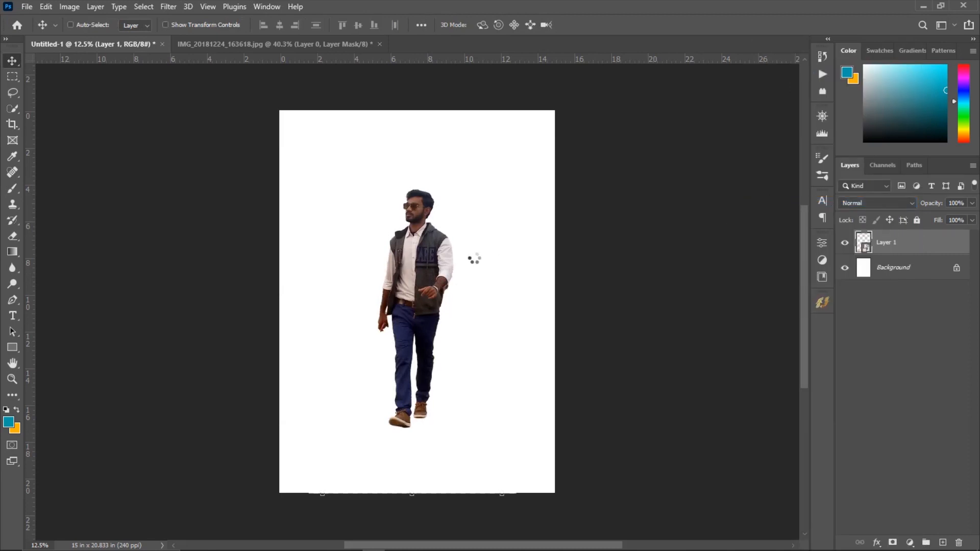
click(910, 542)
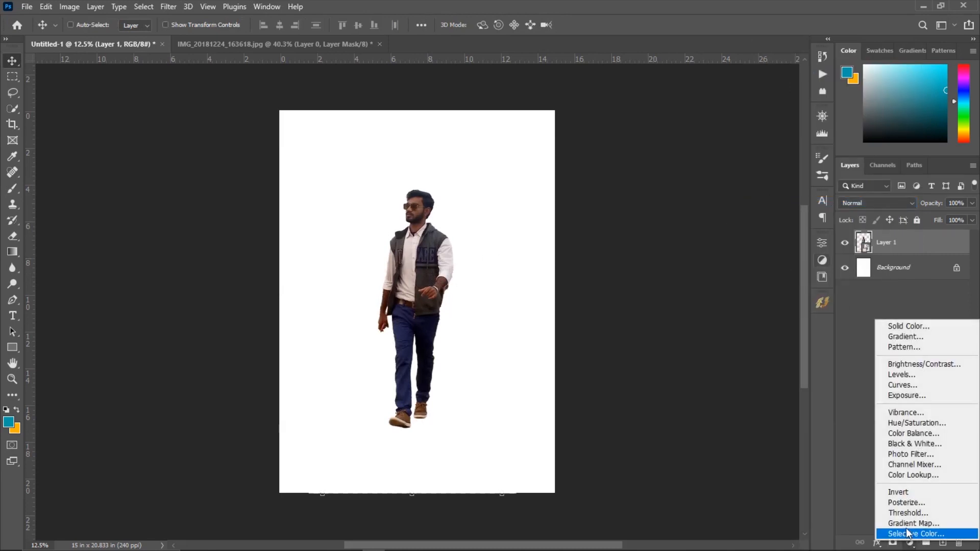
click(899, 377)
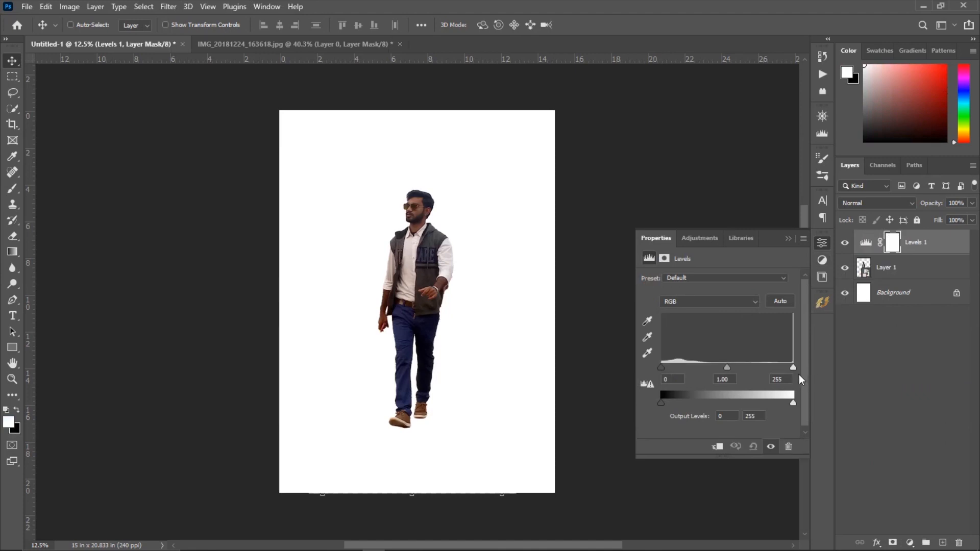
drag(793, 367, 745, 366)
click(717, 447)
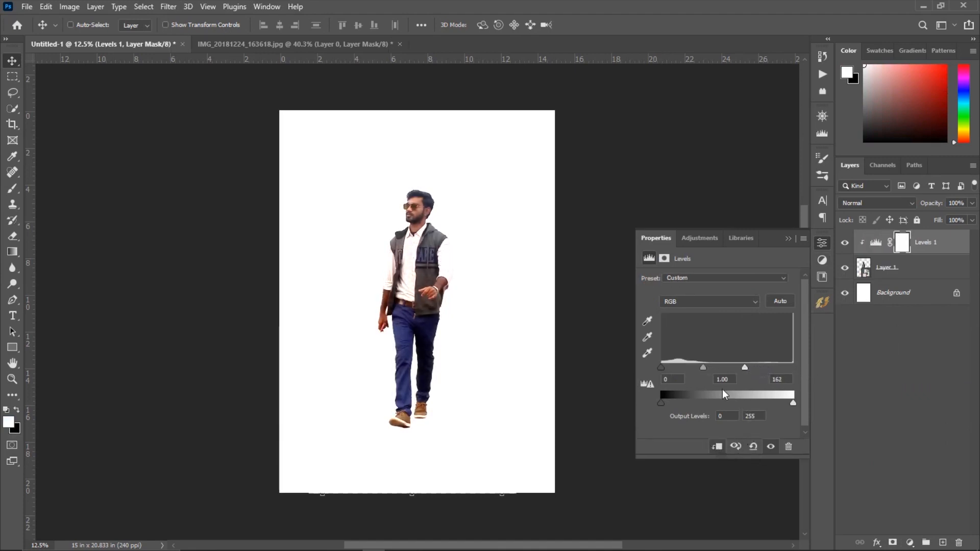
mouse_move(660, 366)
mouse_down()
mouse_move(677, 366)
mouse_move(657, 366)
mouse_up()
drag(746, 366, 748, 366)
click(785, 238)
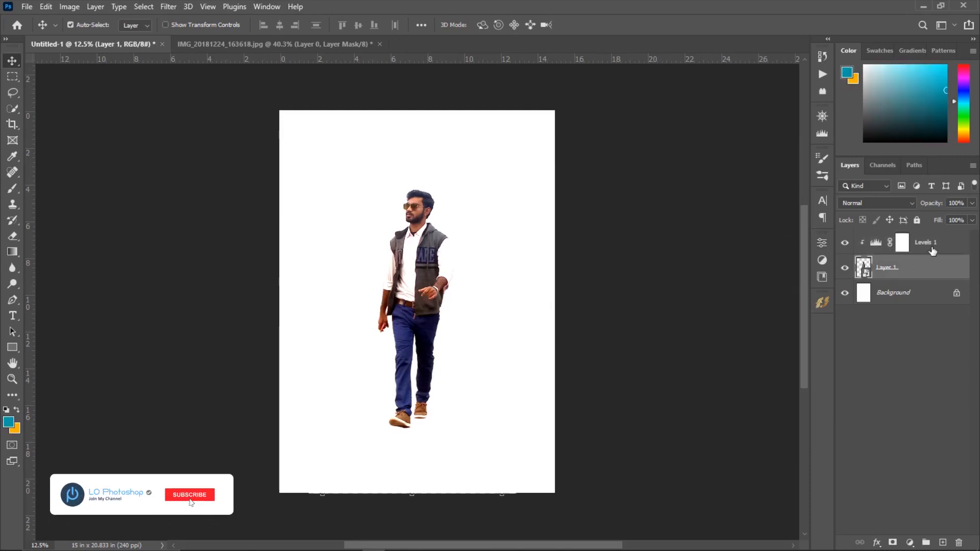
- Combine the Levels adjustment and the man's layer into one layer and move the man slightly down the page
right_click(933, 250)
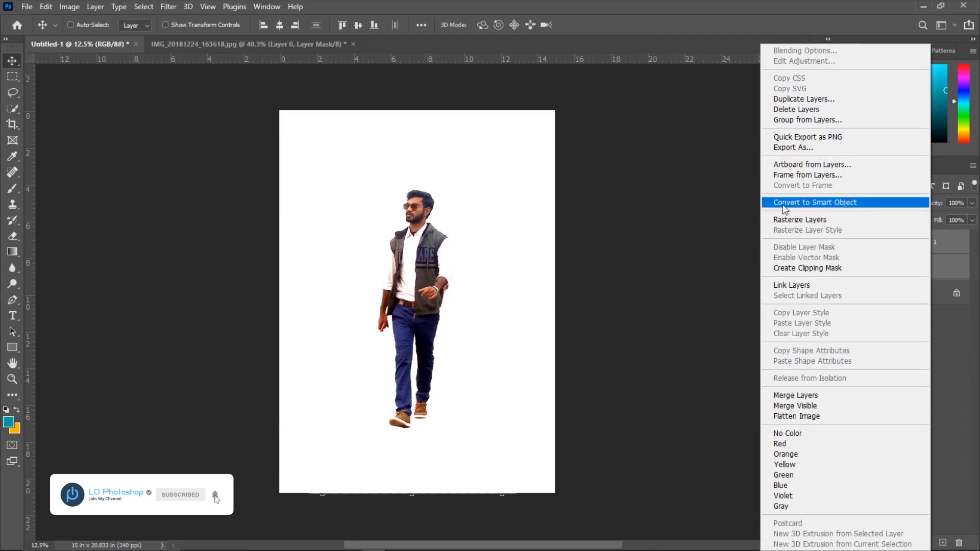
click(929, 189)
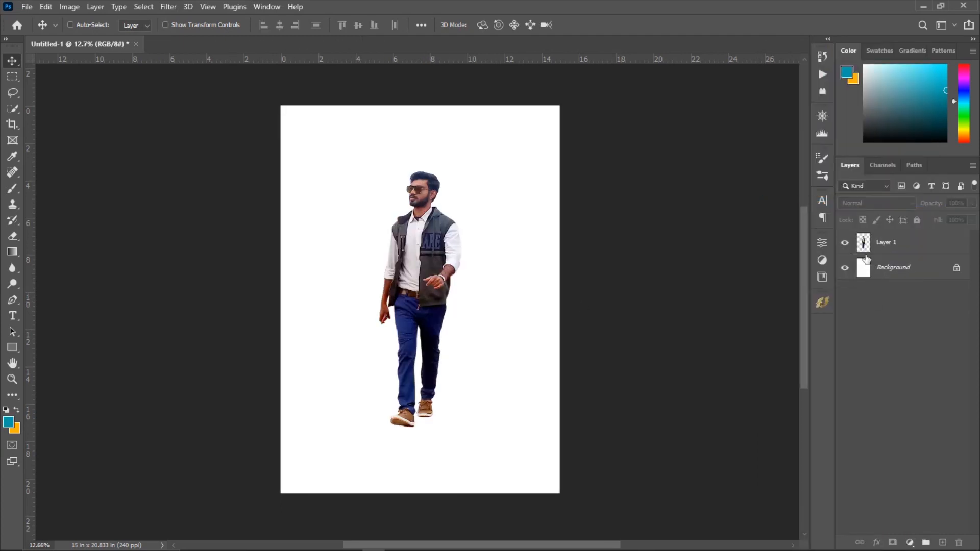
click(854, 245)
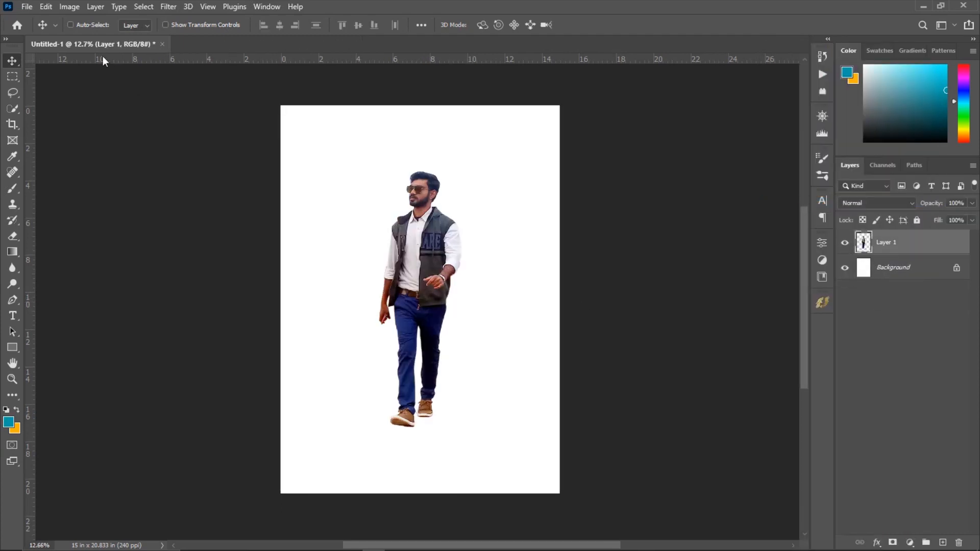
drag(431, 271, 431, 288)
click(484, 297)
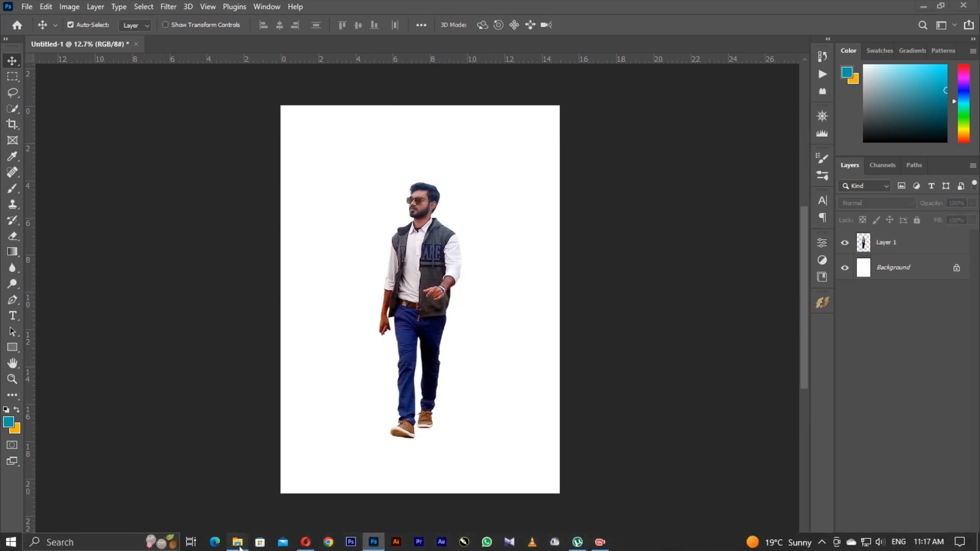
- Open the Layer 3 copy, Layer 4 and Layer 7 copy images from the file folder
click(238, 545)
click(608, 263)
drag(635, 220, 550, 162)
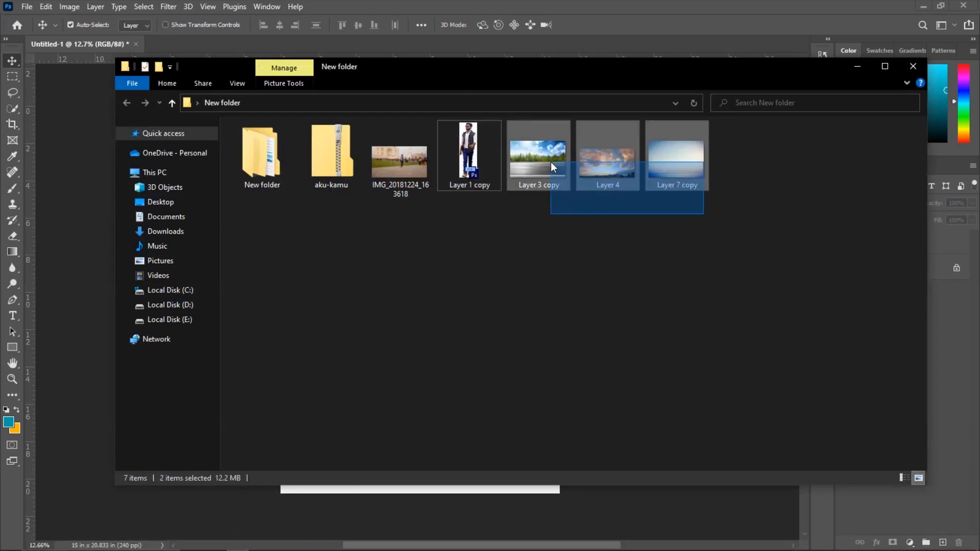
double_click(552, 155)
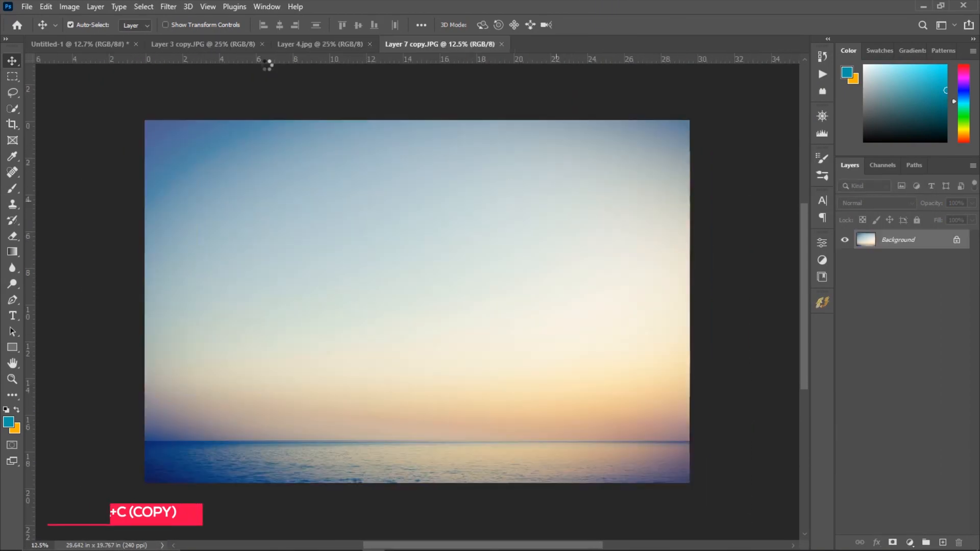
- Copy the entire Layer 3 copy.JPG road photo and paste it into Untitled-1 directly above the Background layer
click(222, 50)
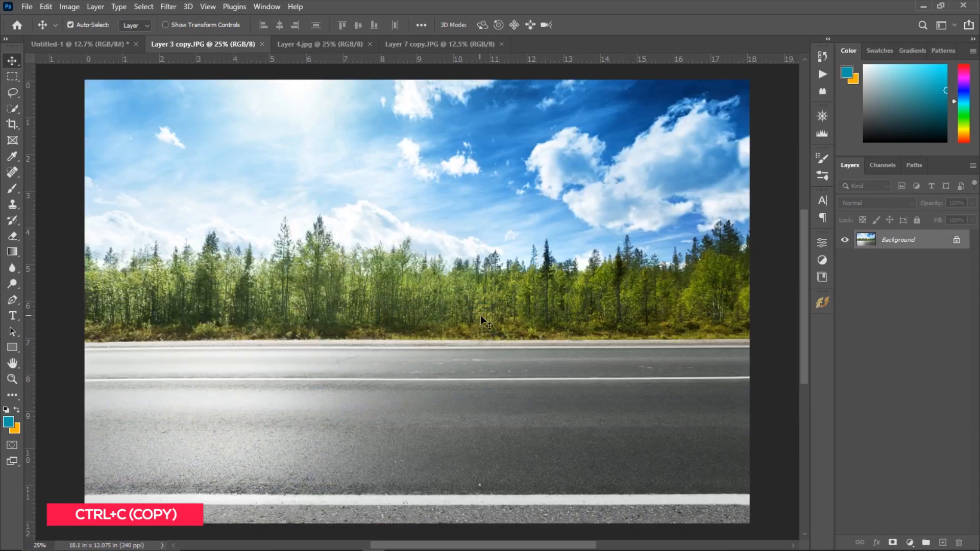
key(ctrl+a)
key(ctrl+c)
click(110, 46)
click(899, 271)
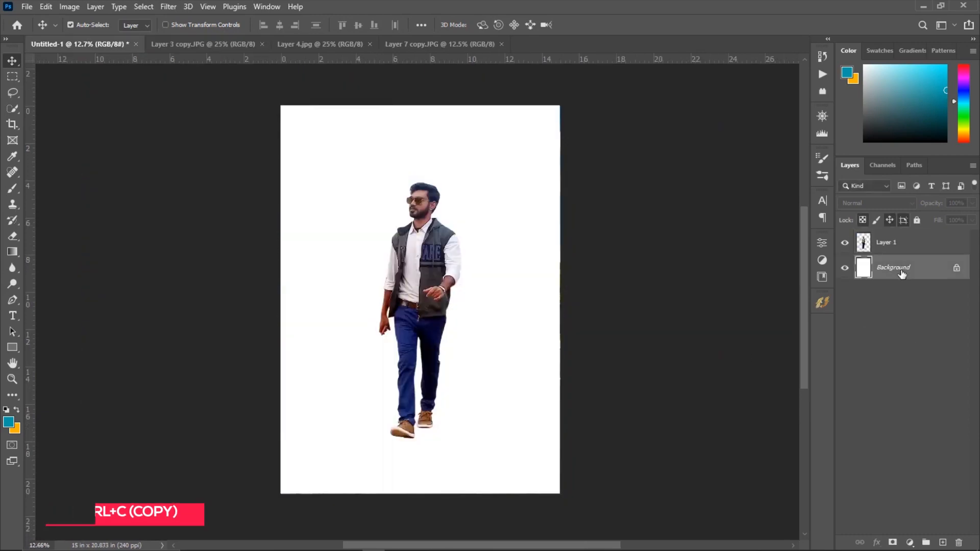
key(ctrl+v)
- Place the road photo along the lower edge of the page and move the man down onto the road
drag(504, 317, 465, 401)
drag(426, 324, 426, 343)
click(494, 357)
drag(487, 370, 483, 390)
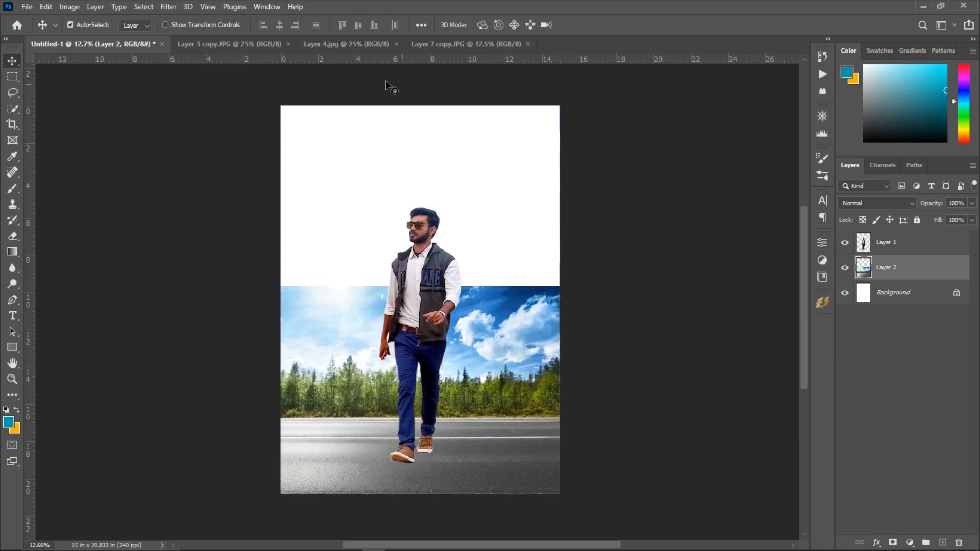
- Copy the Layer 4.jpg sunset sky into Untitled-1 above the road layer, aligning its lower edge with the far side of the road
click(288, 45)
click(241, 43)
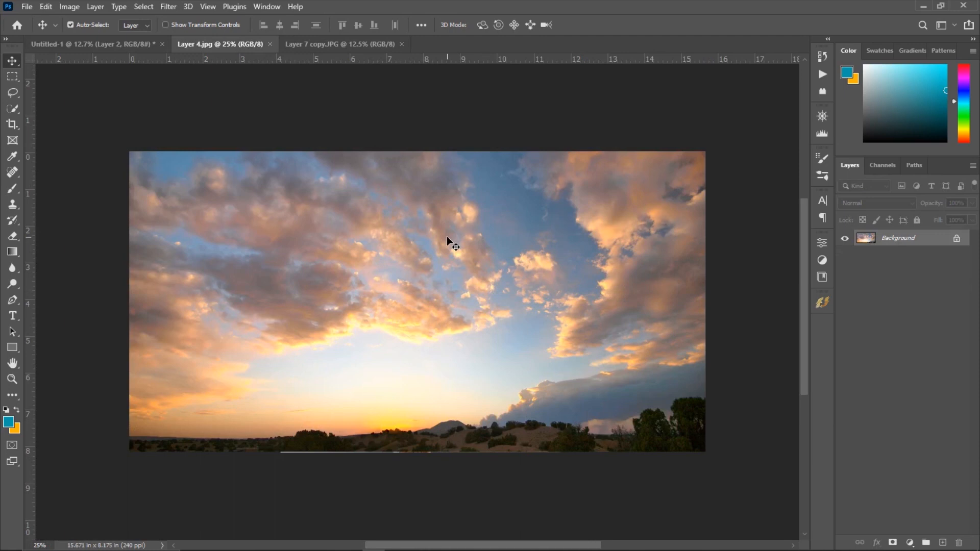
click(130, 45)
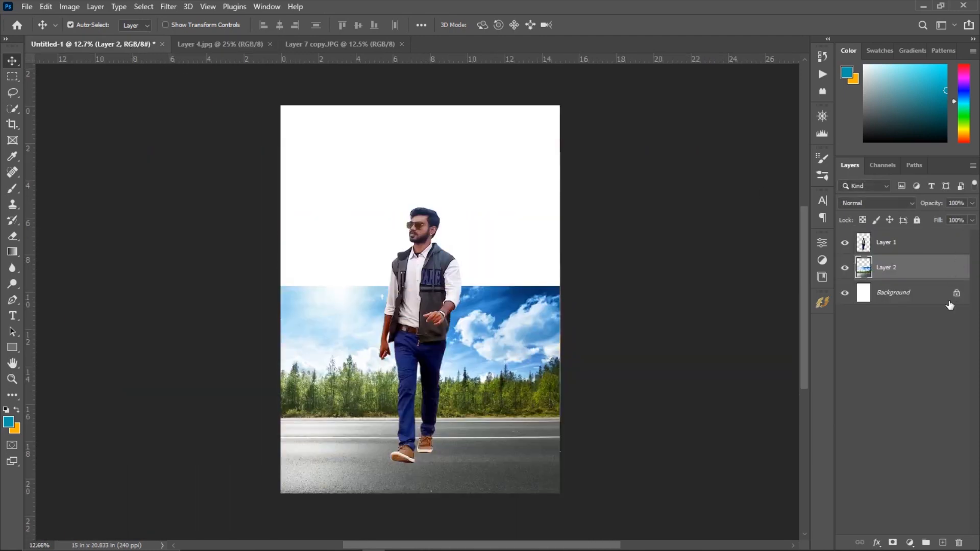
key(ctrl+v)
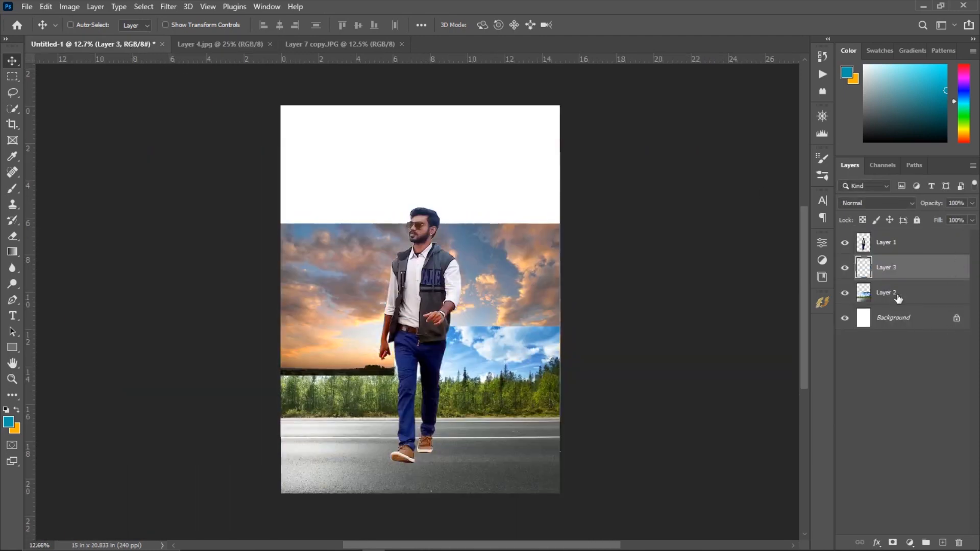
drag(525, 295, 528, 343)
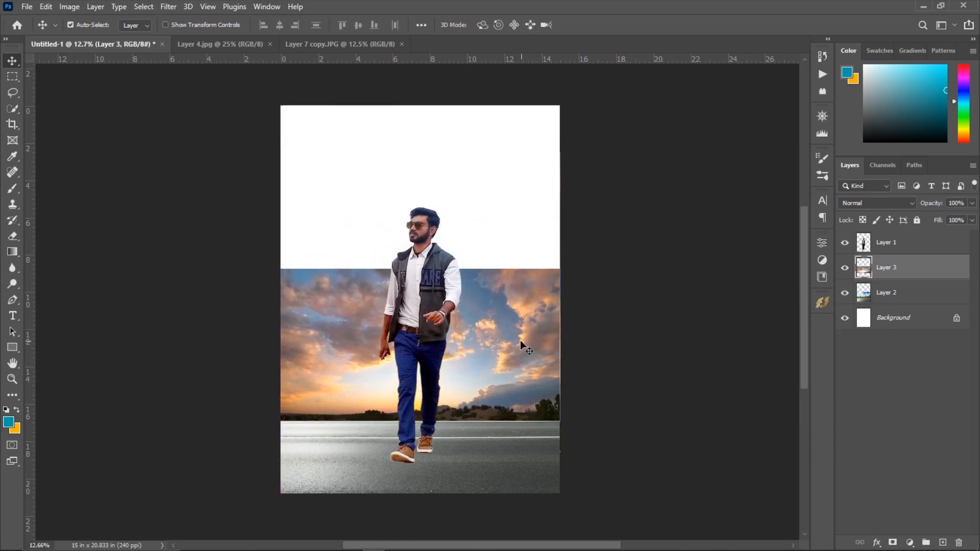
- Hide Layer 3 and Layer 2, and copy the Layer 7 copy.JPG sky into Untitled-1 directly above the Background layer
click(844, 267)
click(844, 293)
click(331, 44)
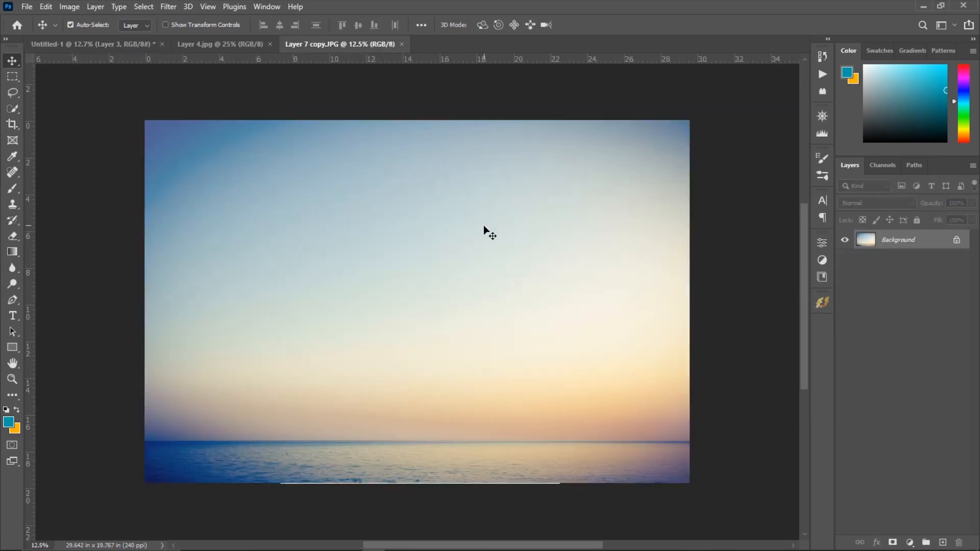
key(ctrl+a)
click(118, 44)
click(887, 320)
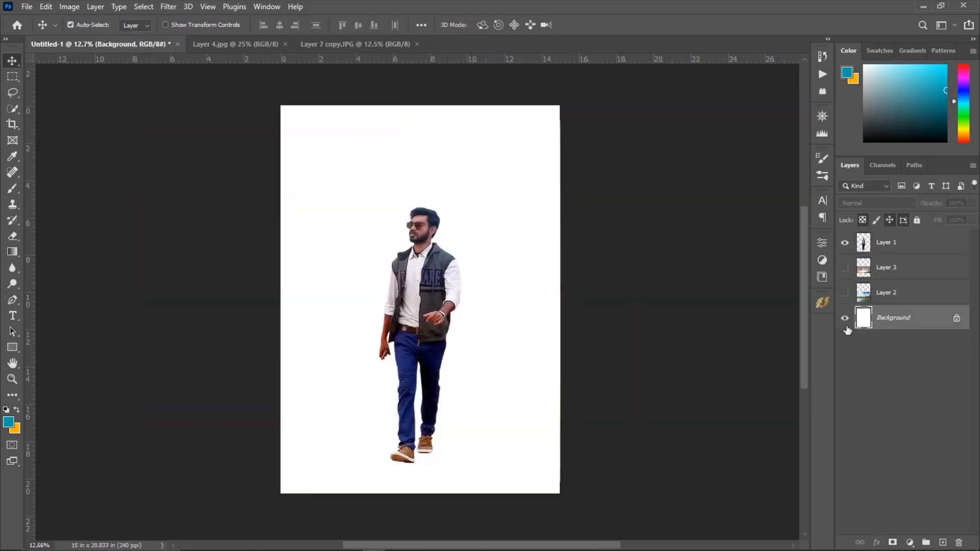
key(ctrl+v)
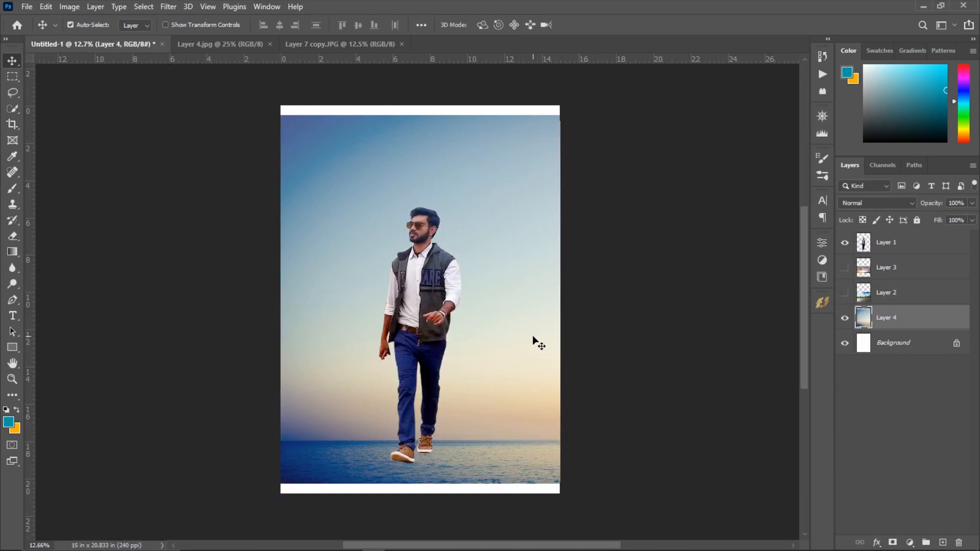
- Move the new gradient sky up so it covers the page's upper edge across its full width, and commit the transform
drag(532, 336, 516, 355)
key(ctrl+t)
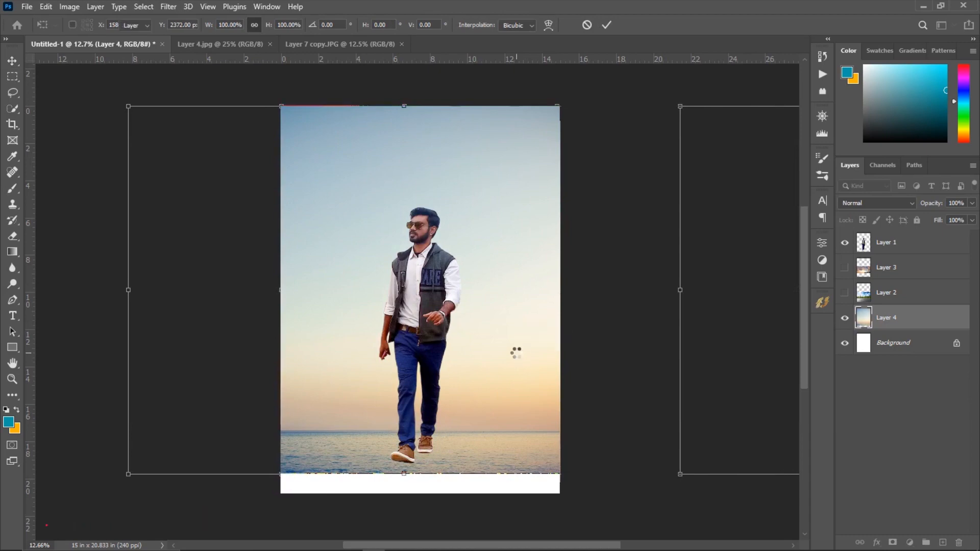
key(Return)
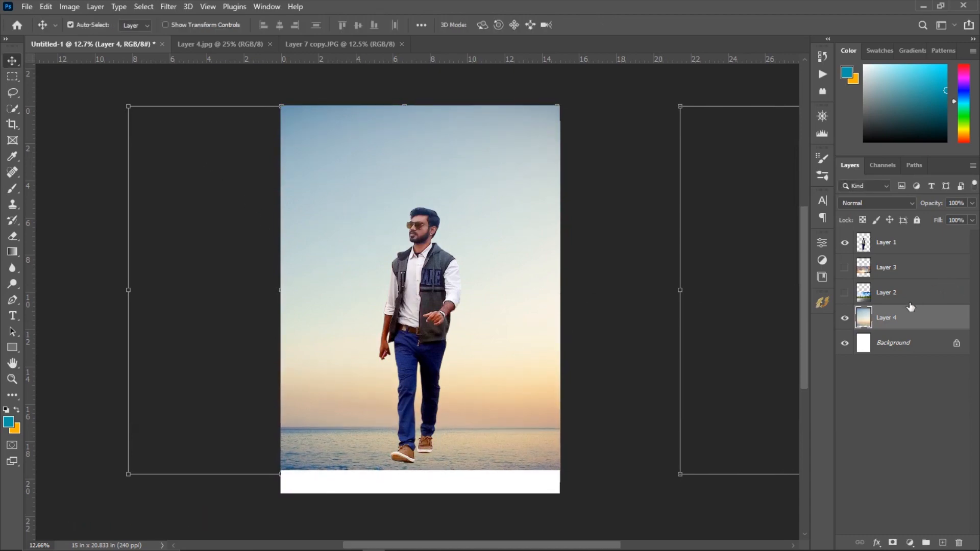
click(880, 452)
scroll(520, 367, down, 2)
scroll(519, 367, up, 1)
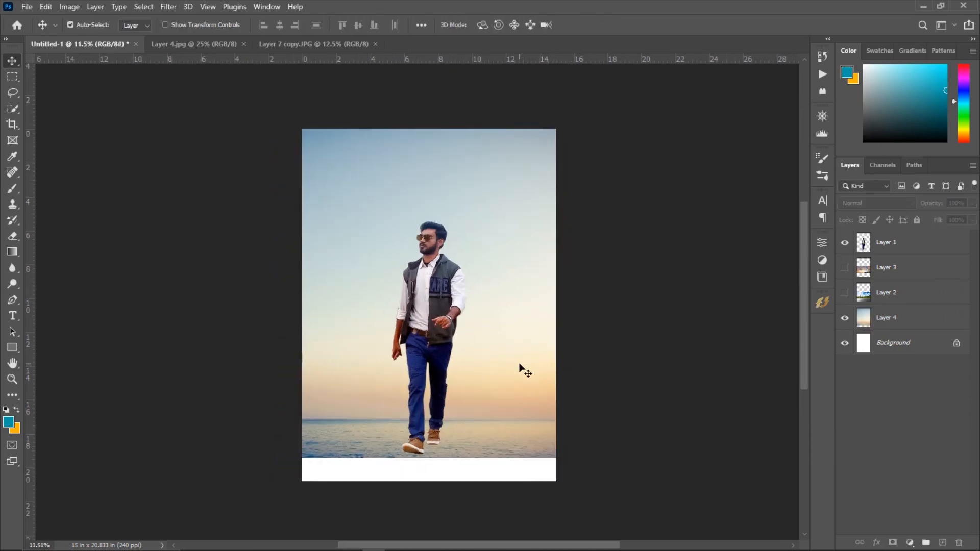
scroll(471, 368, up, 1)
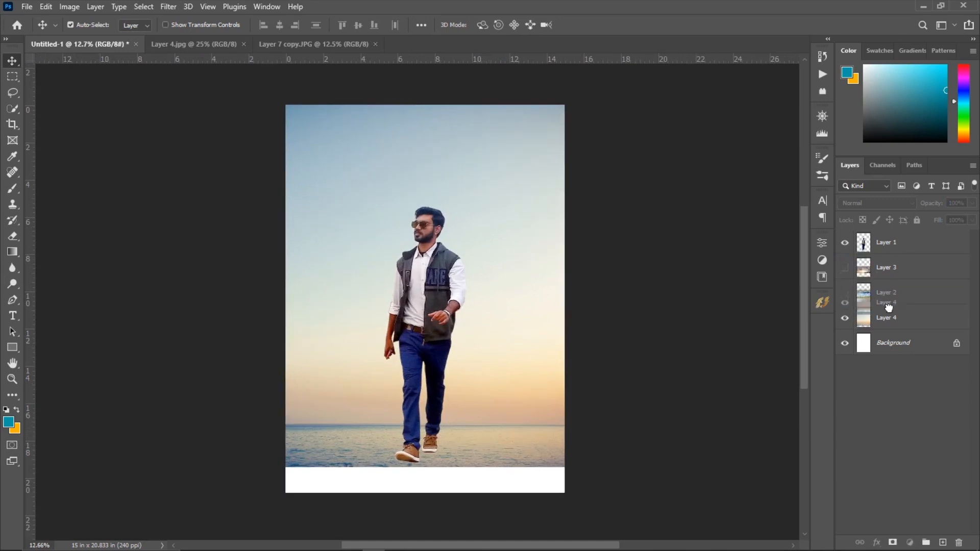
- Show the Layer 2 road photo again and add a layer mask to it
click(872, 318)
click(845, 293)
click(515, 372)
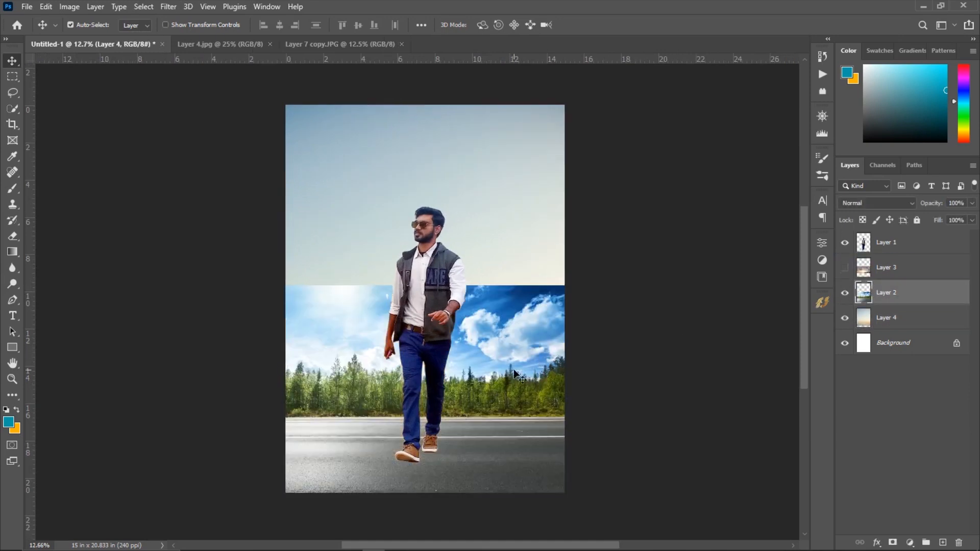
click(892, 542)
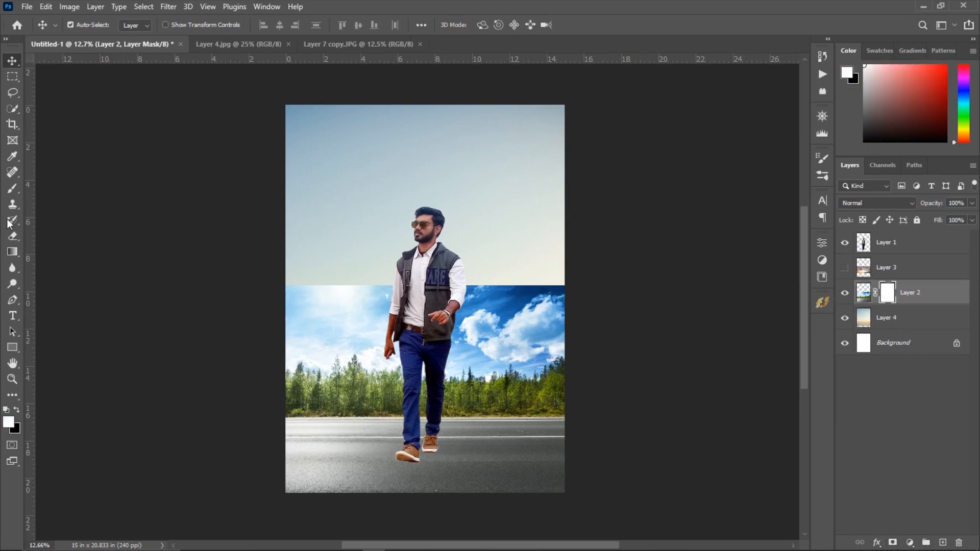
- Paint the road photo's sky and trees away on the Layer 2 mask with a black 1000 px brush at 100% opacity and flow
click(14, 188)
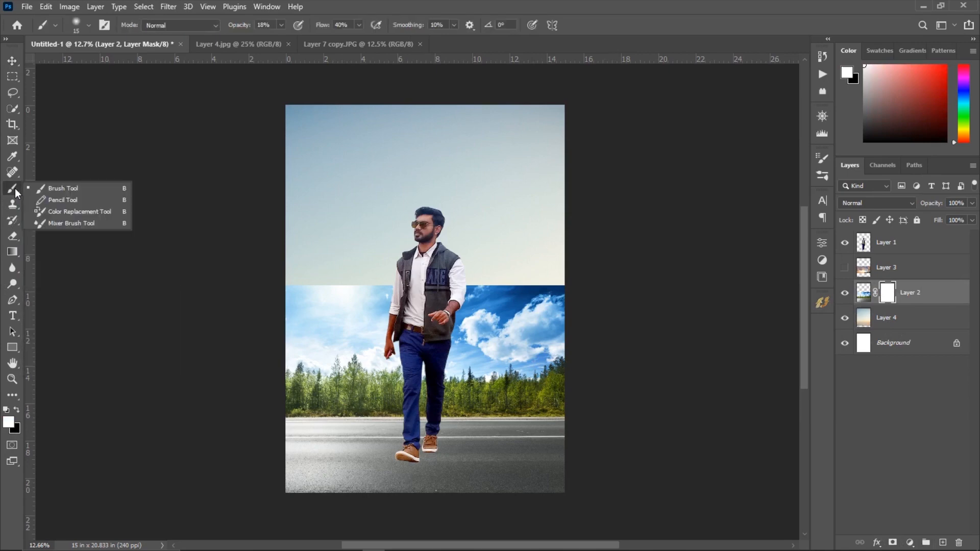
click(677, 9)
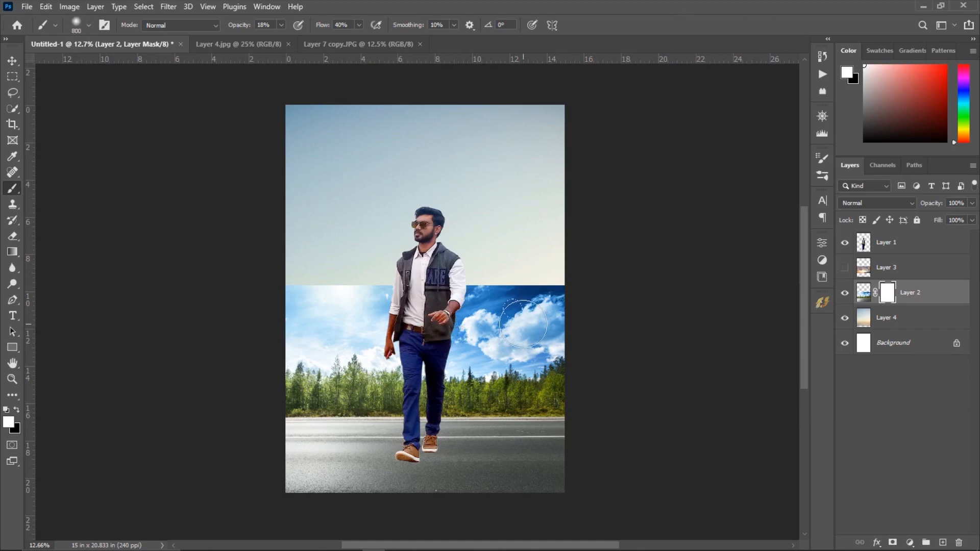
key(bracketright)
key(bracketright)
click(19, 409)
drag(280, 25, 339, 42)
click(359, 25)
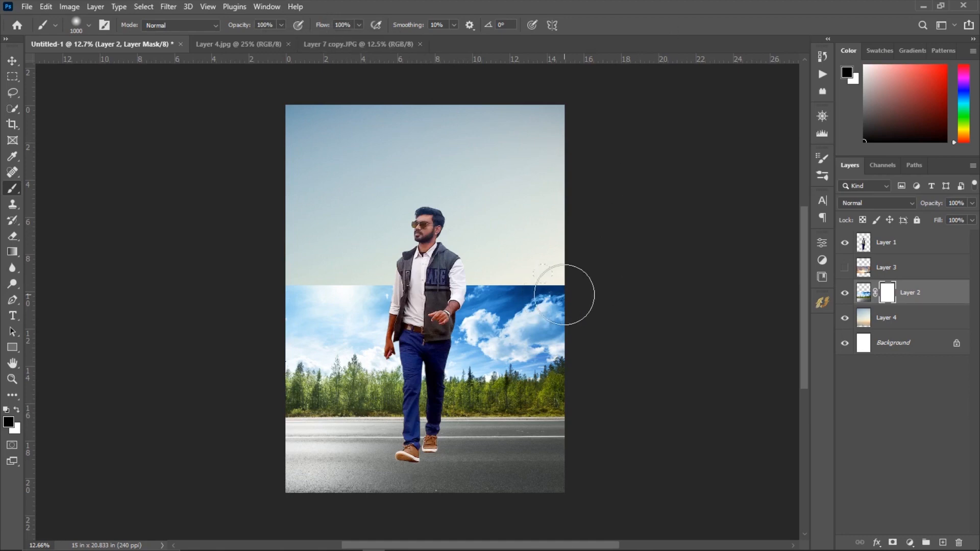
mouse_move(565, 296)
mouse_down()
mouse_move(634, 298)
mouse_move(321, 305)
mouse_move(634, 328)
mouse_move(335, 343)
mouse_move(340, 354)
mouse_move(322, 350)
mouse_move(332, 365)
mouse_move(259, 372)
mouse_move(604, 374)
mouse_up()
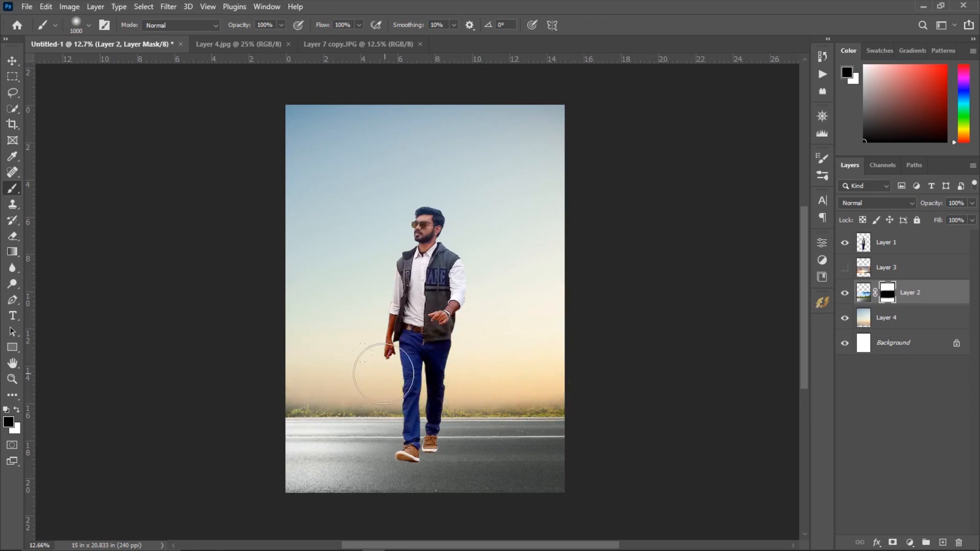
- Show the Layer 3 sunset, nudge it slightly downward, and place it beneath the Layer 2 road layer
click(844, 269)
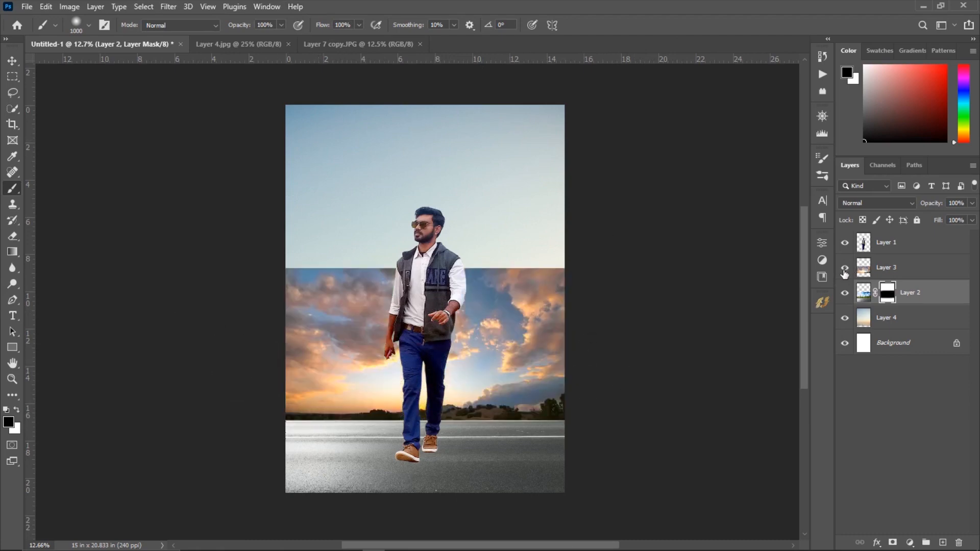
click(887, 269)
key(v)
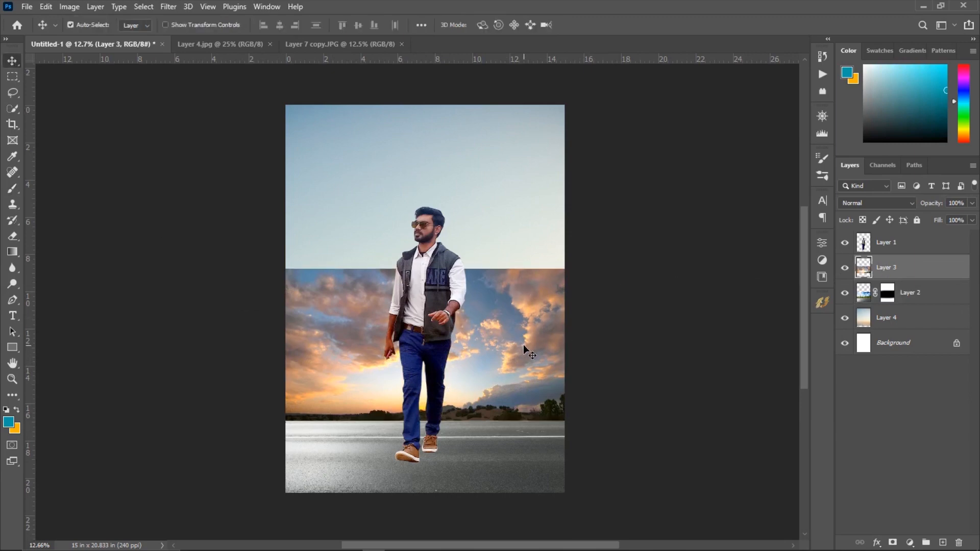
key(shift+Down)
key(shift+Down)
key(shift+Up)
key(shift+Up)
key(shift+Up)
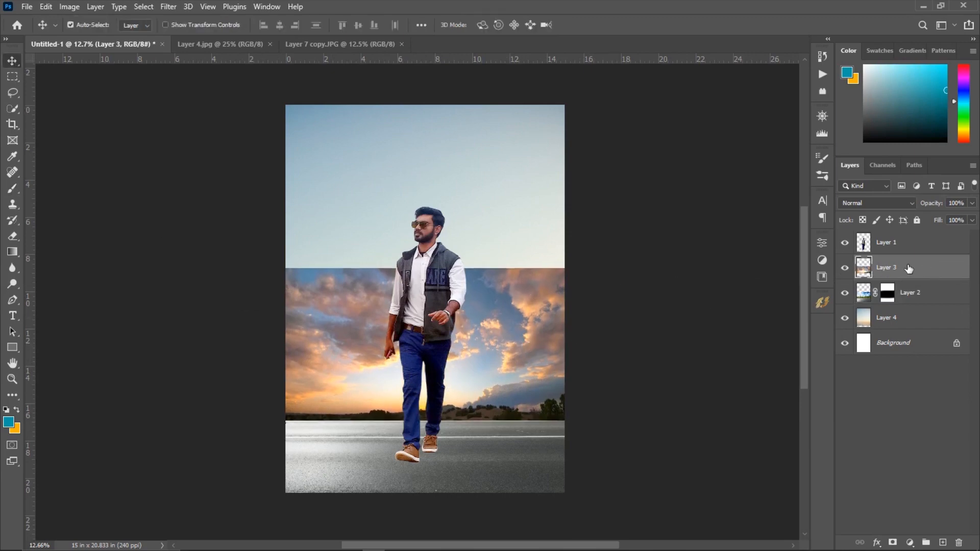
key(shift+Down)
key(shift+Down)
drag(906, 273, 908, 304)
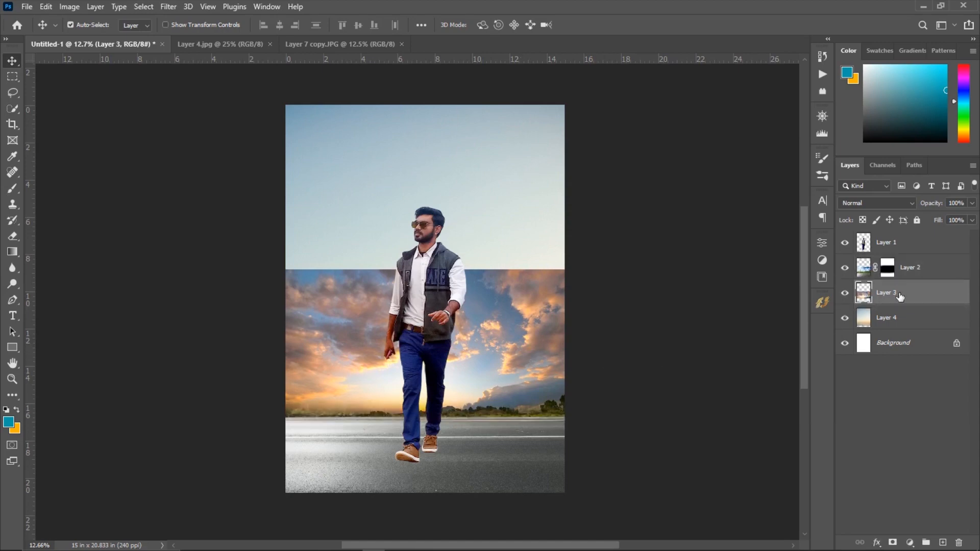
- Add a mask to the Layer 3 sunset and paint out its hard upper edge in black with the 1000 px brush
click(893, 544)
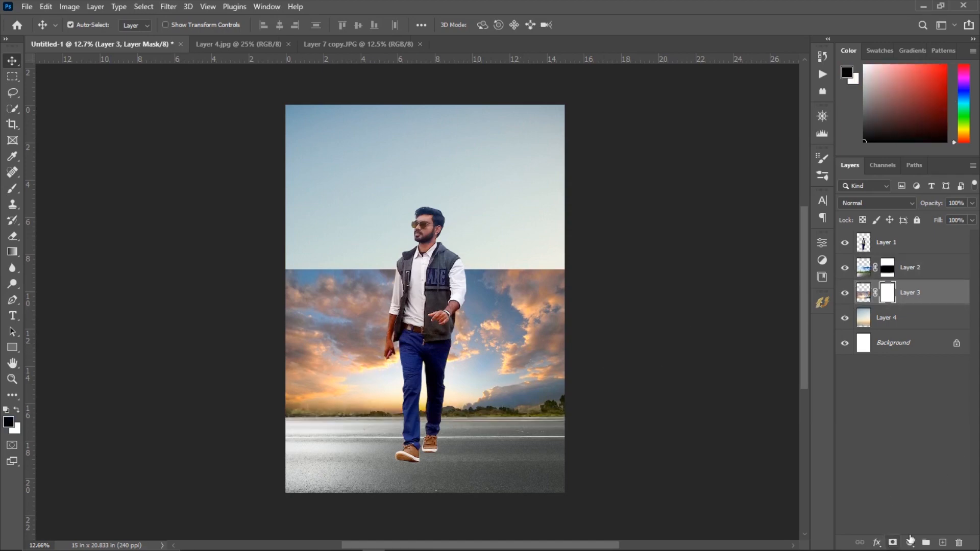
click(13, 188)
mouse_move(564, 284)
mouse_down()
mouse_move(200, 288)
mouse_move(342, 287)
mouse_up()
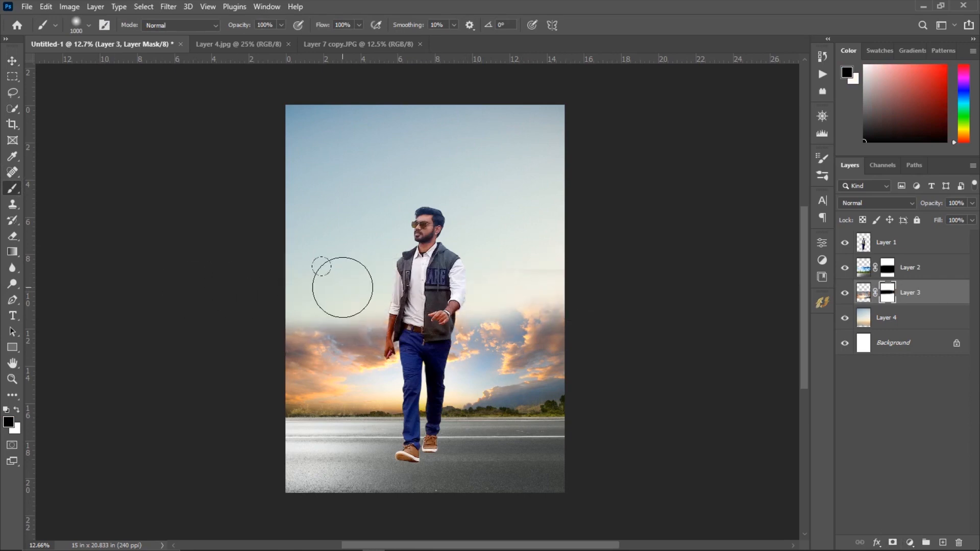
key(backslash)
key(backslash)
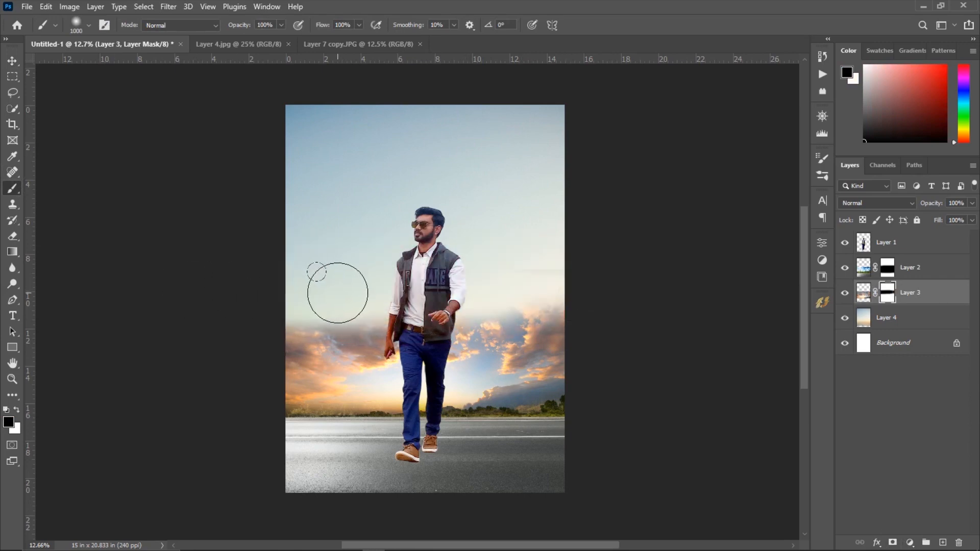
- Enlarge the brush to 1200 px and mask out the remaining sunset clouds on both sides, keeping only those near the horizon
key(bracketright)
key(bracketright)
mouse_move(286, 324)
mouse_down()
mouse_move(321, 339)
mouse_move(459, 348)
mouse_up()
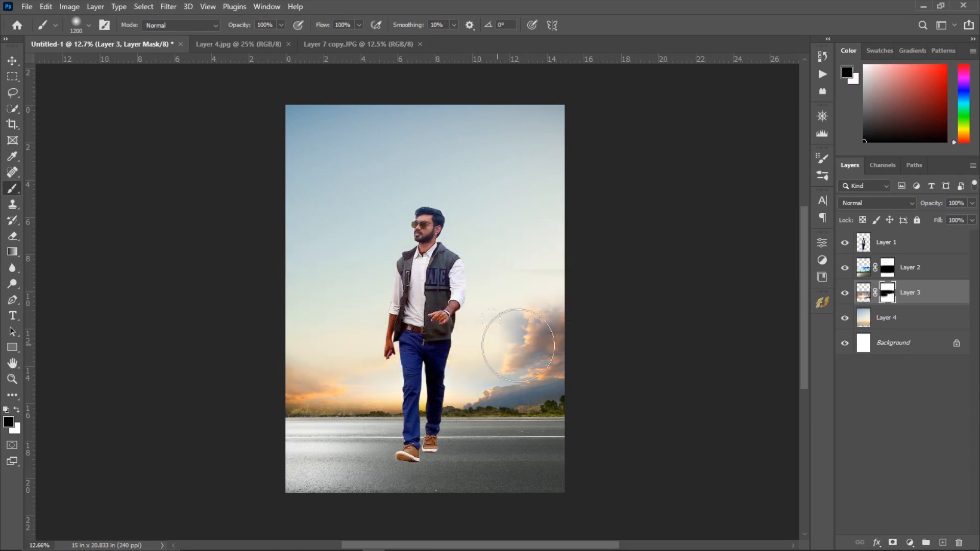
drag(518, 346, 575, 332)
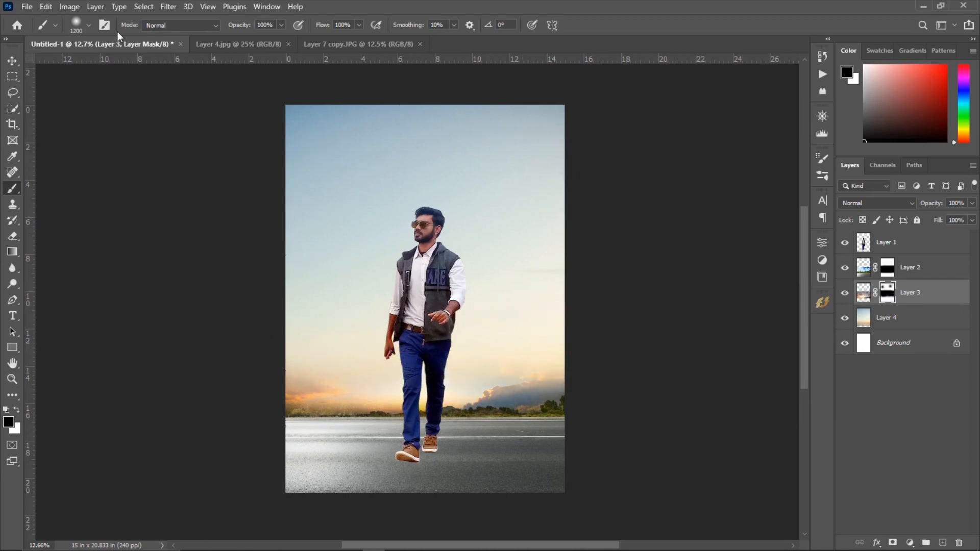
click(11, 61)
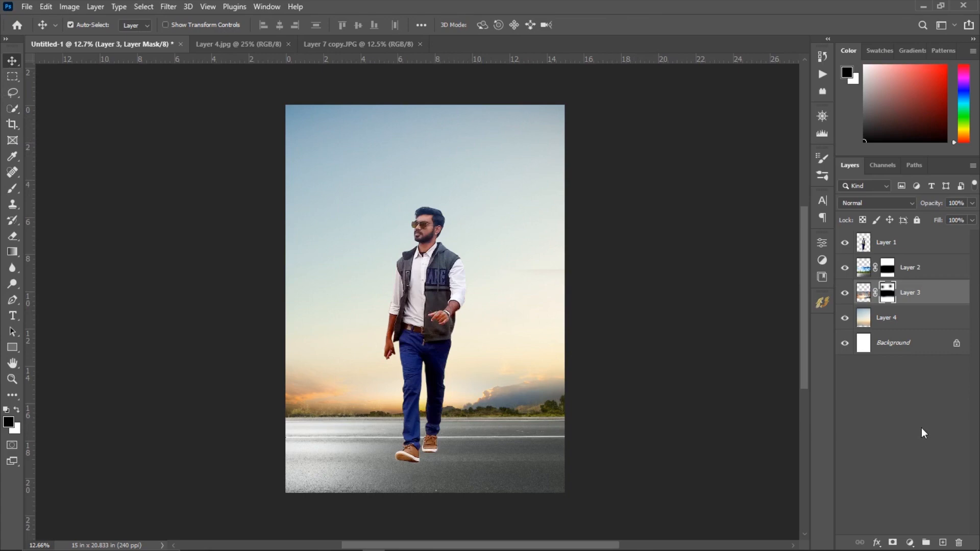
- Add a Levels adjustment above Layer 1 with input black at 5 and input white at 247, comparing the image with and without it
click(894, 246)
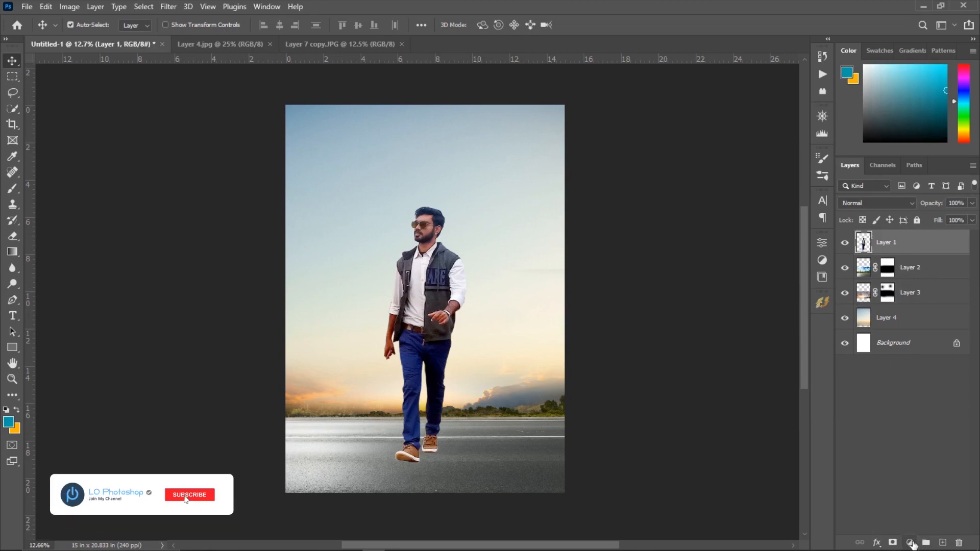
click(910, 542)
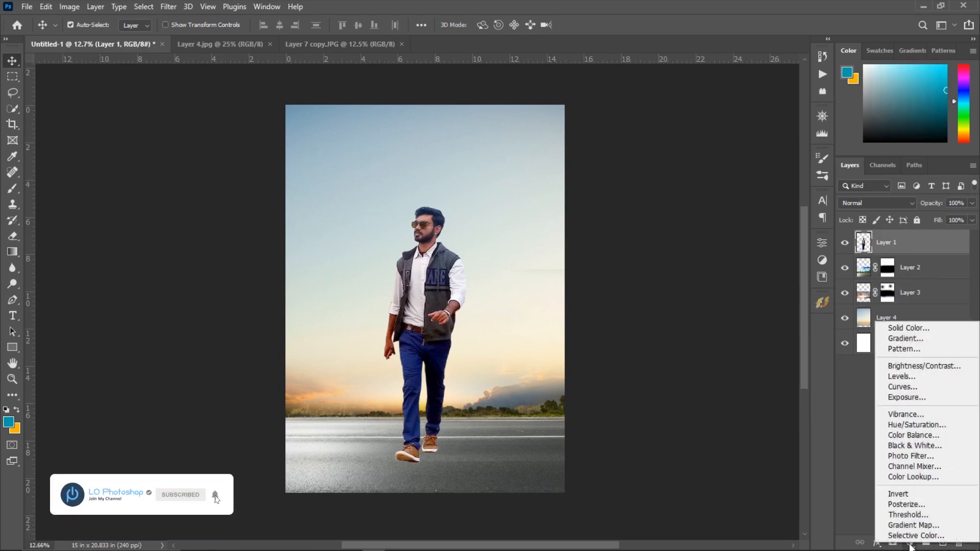
click(910, 374)
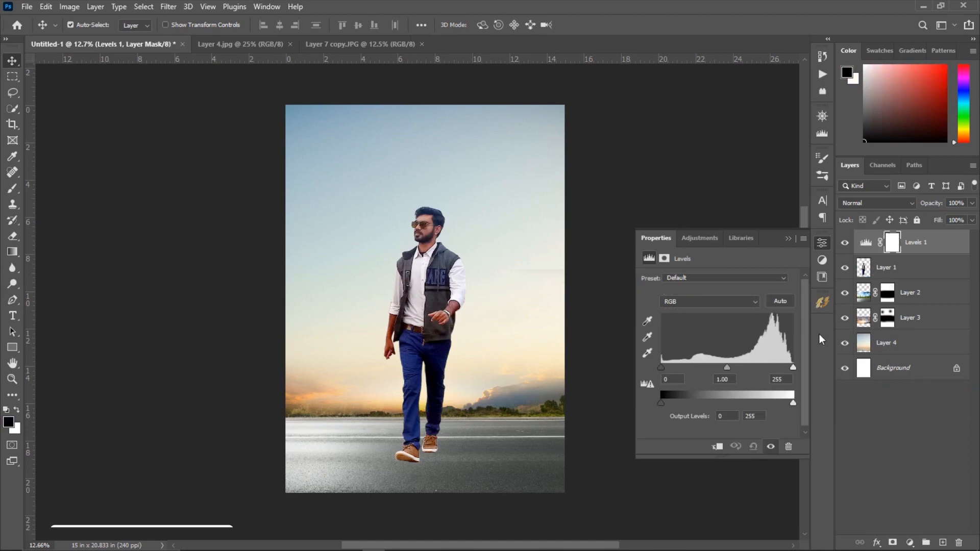
mouse_move(794, 368)
mouse_down()
mouse_move(784, 366)
mouse_move(792, 366)
mouse_up()
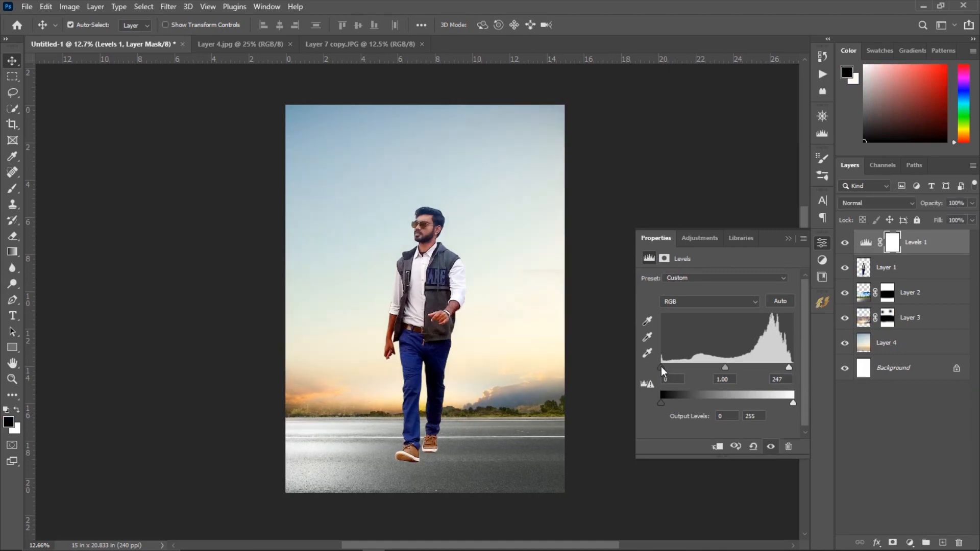
drag(661, 366, 663, 367)
click(775, 449)
click(775, 450)
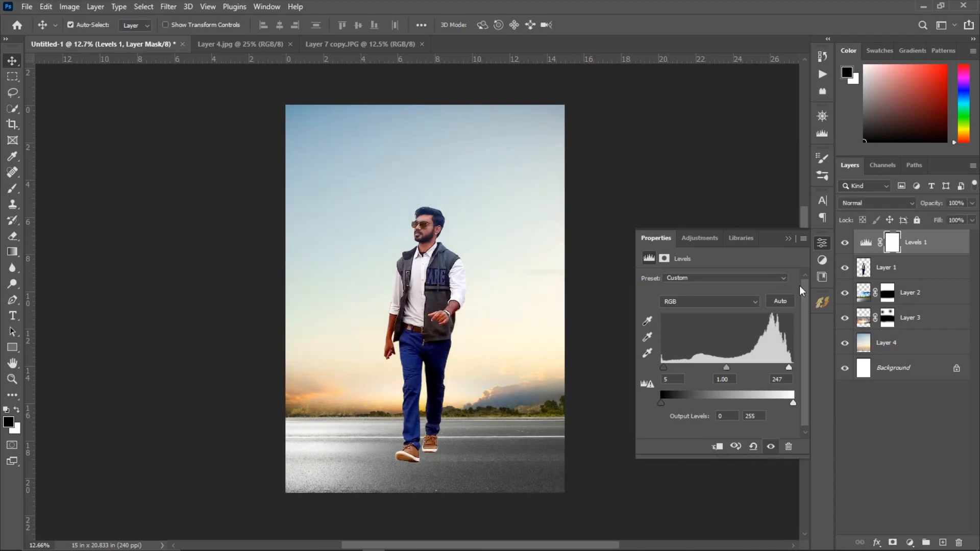
click(786, 238)
- Draw a black-filled rectangle shape about 16.1 by 21.8 in covering the whole page
scroll(674, 313, down, 2)
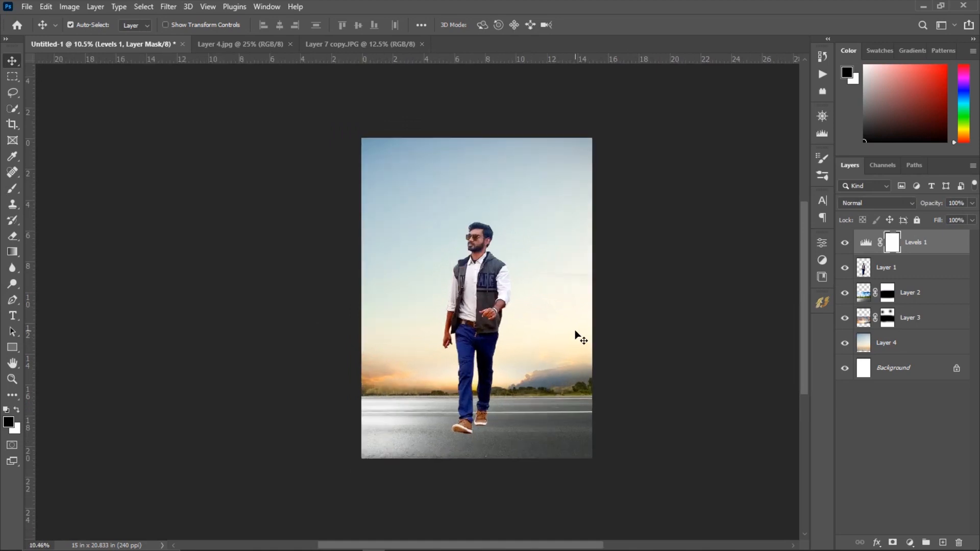
scroll(580, 338, up, 1)
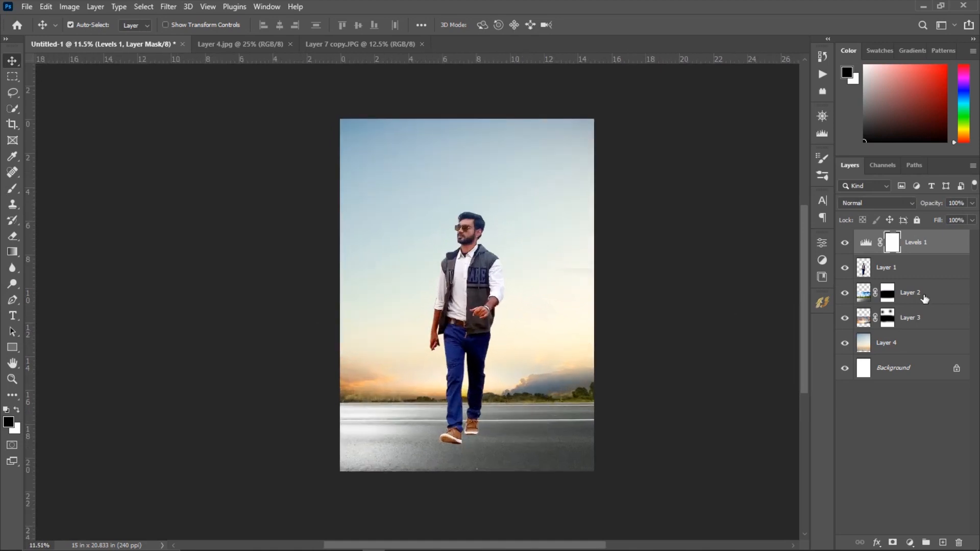
click(12, 348)
drag(332, 116, 605, 480)
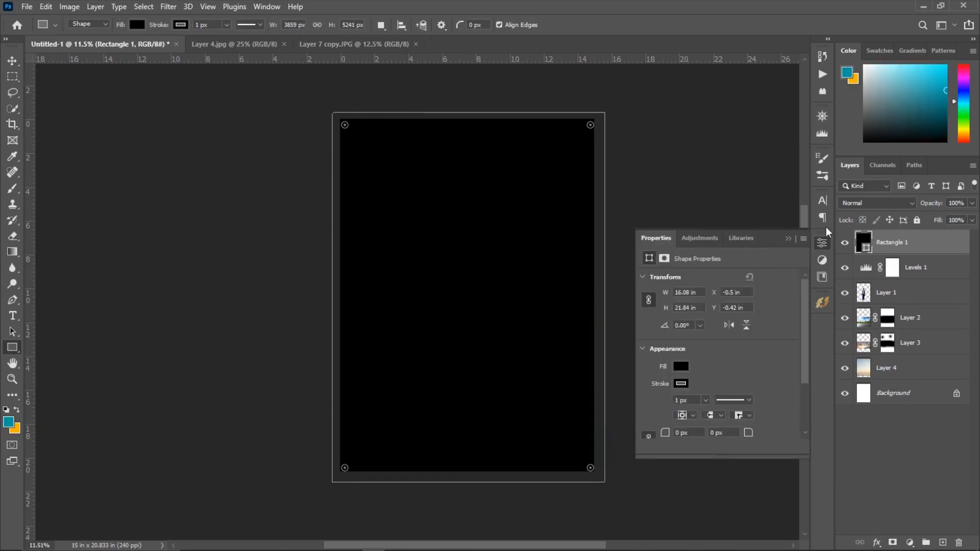
click(822, 242)
- Change the rectangle's fill to teal #009caa by sampling the foreground colour
double_click(866, 247)
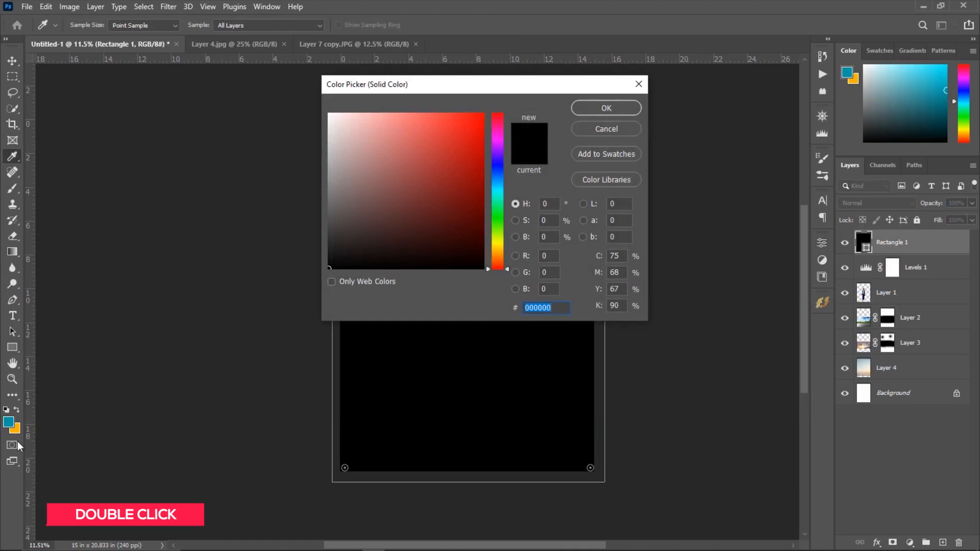
click(9, 423)
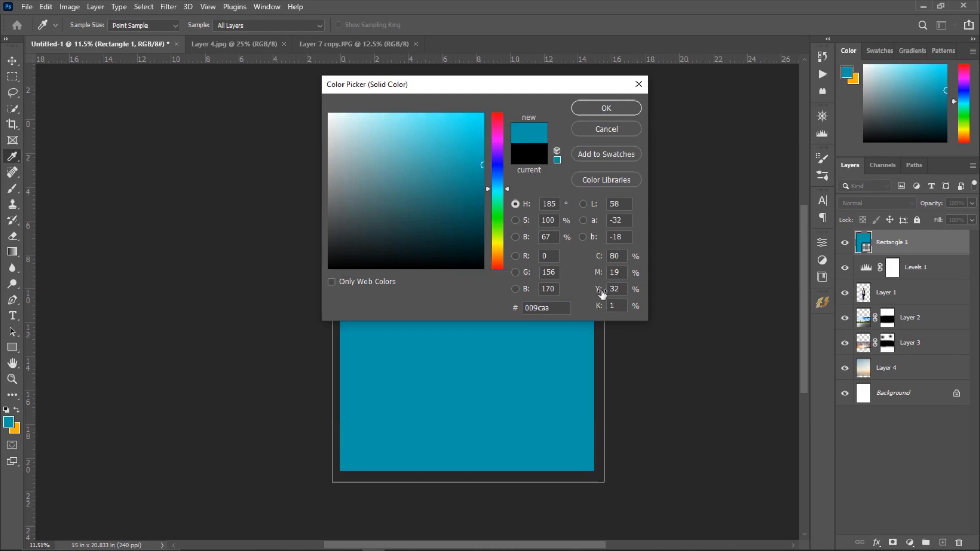
click(606, 110)
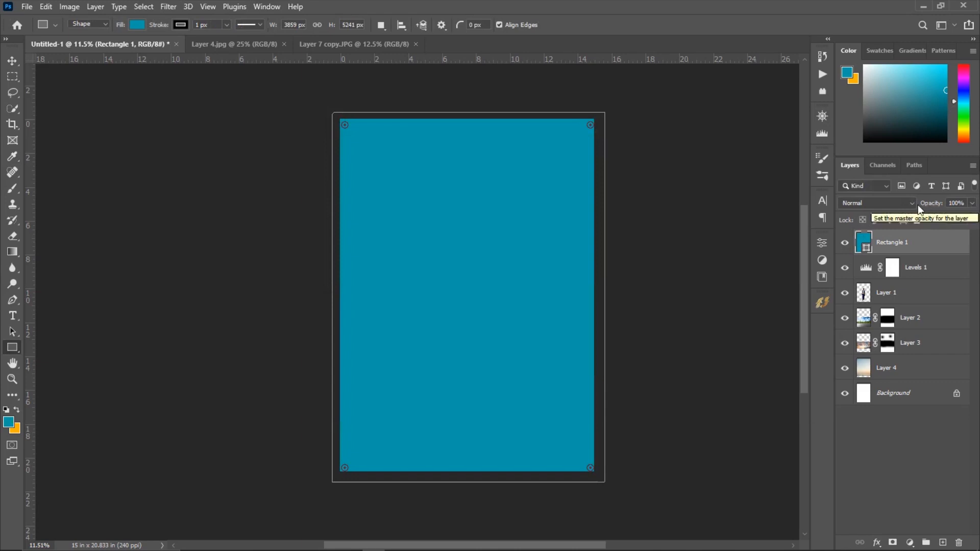
- Set the teal rectangle's blend mode to Overlay and lower its opacity to 5%
click(883, 204)
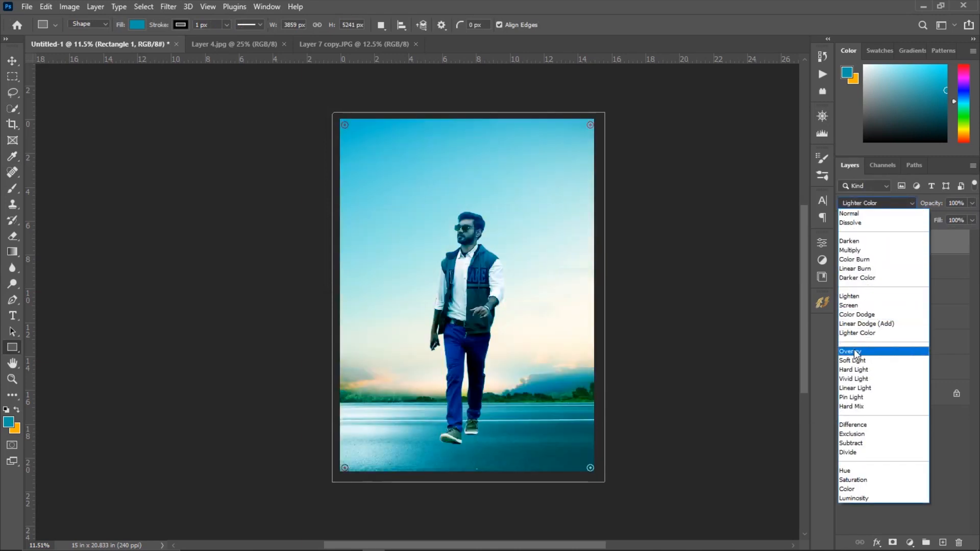
click(855, 352)
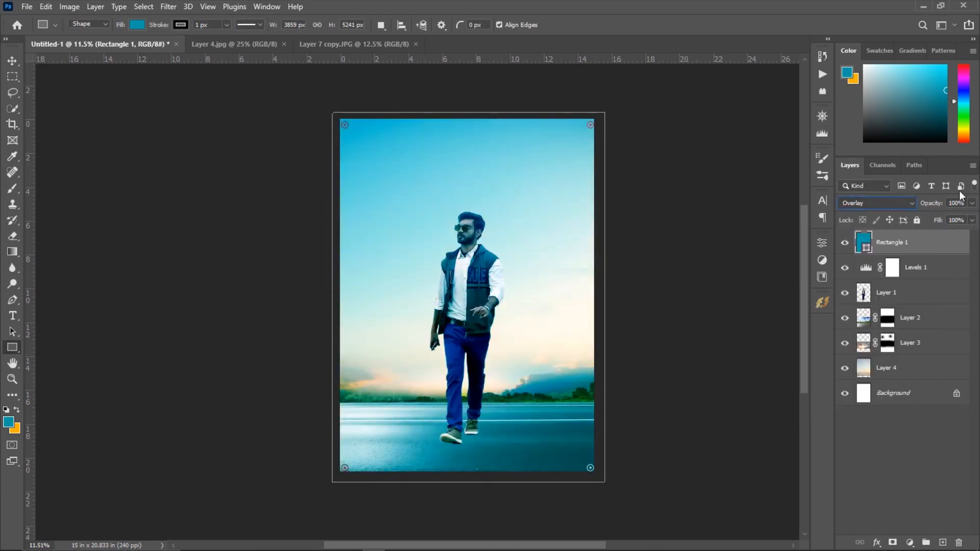
click(972, 203)
drag(950, 218, 949, 218)
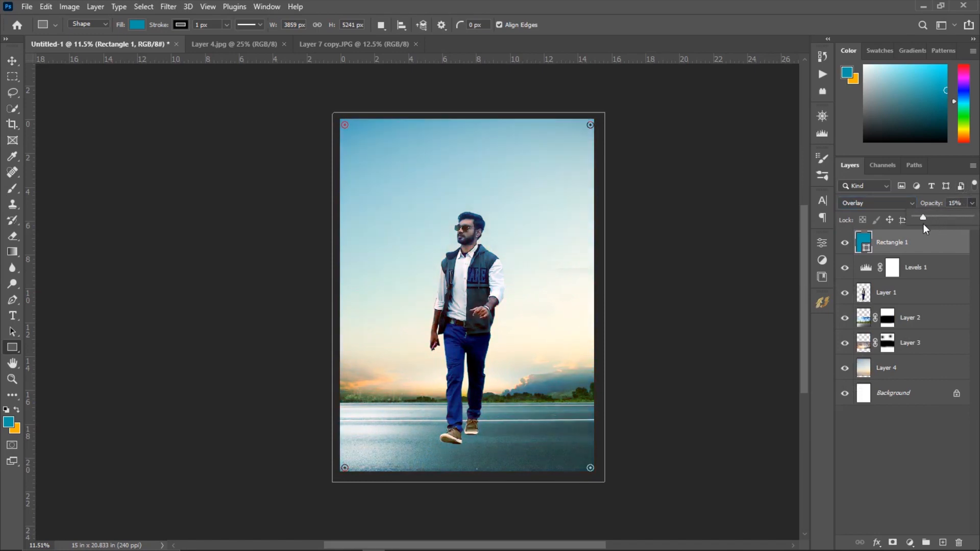
drag(923, 224, 918, 231)
- Compare the image with and without the teal rectangle, then leave the rectangle hidden and deselect all layers
click(843, 244)
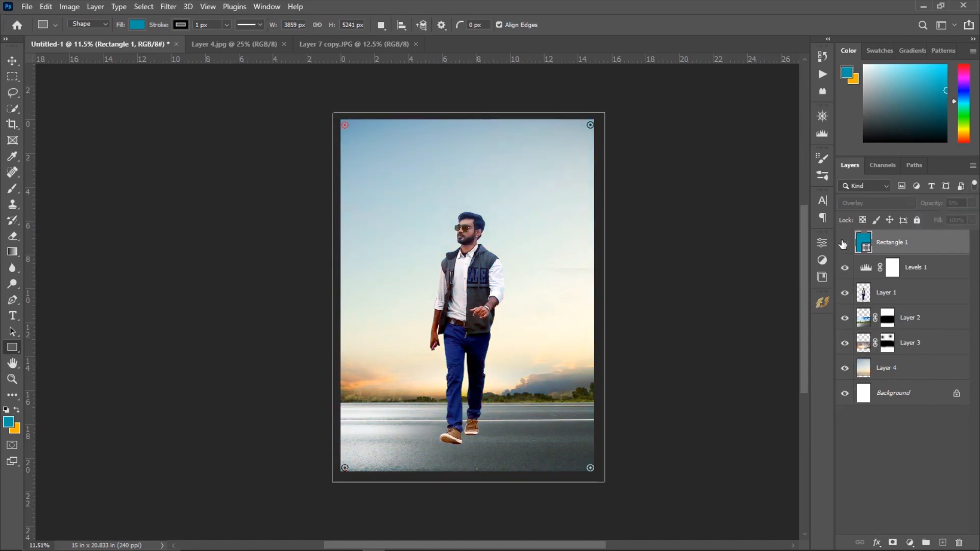
click(843, 244)
click(843, 244)
click(910, 406)
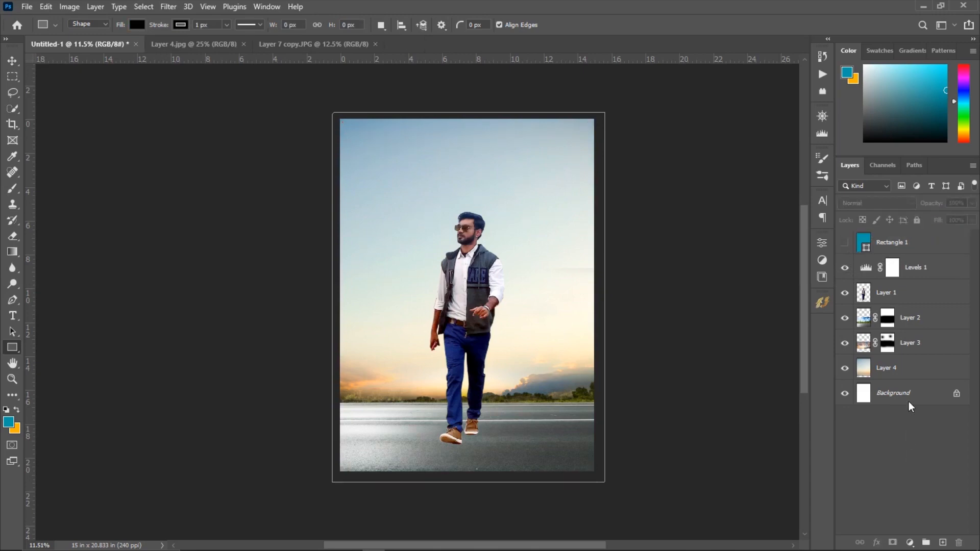
- Add a new empty layer and place it directly above Layer 1, beneath the Levels adjustment
click(904, 294)
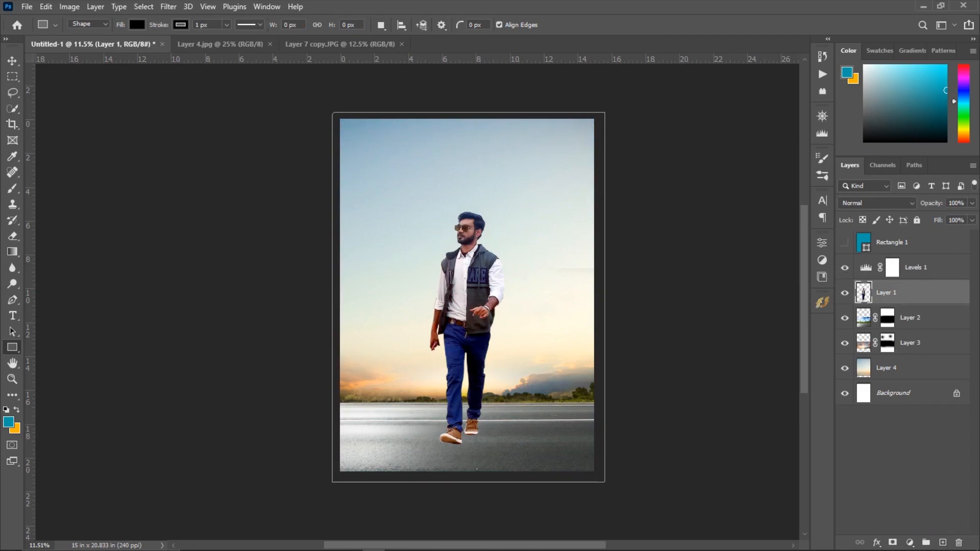
click(949, 508)
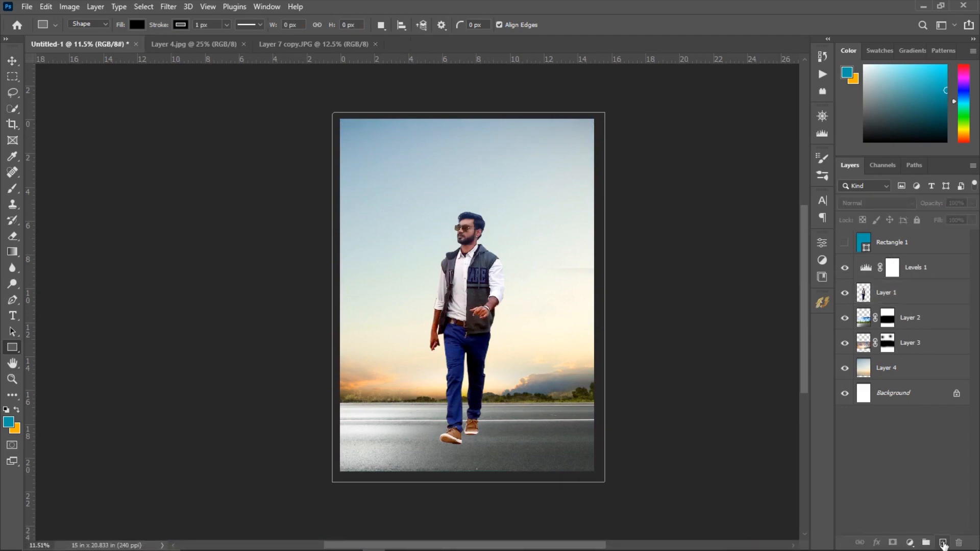
click(942, 543)
drag(898, 246, 900, 296)
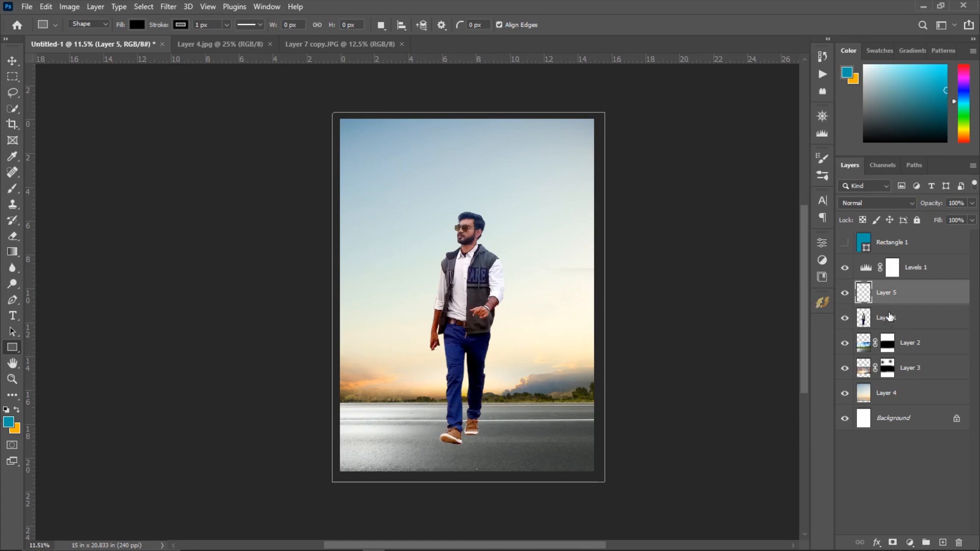
click(890, 317)
click(885, 292)
- Paint orange #ffb202 over the whole road area up to the horizon on Layer 5 with the 1200 px brush
click(17, 411)
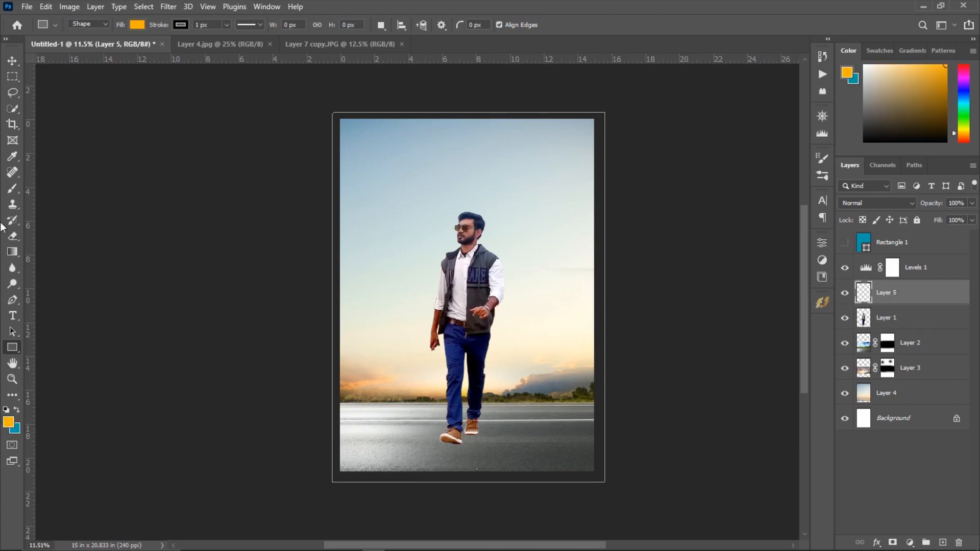
click(13, 188)
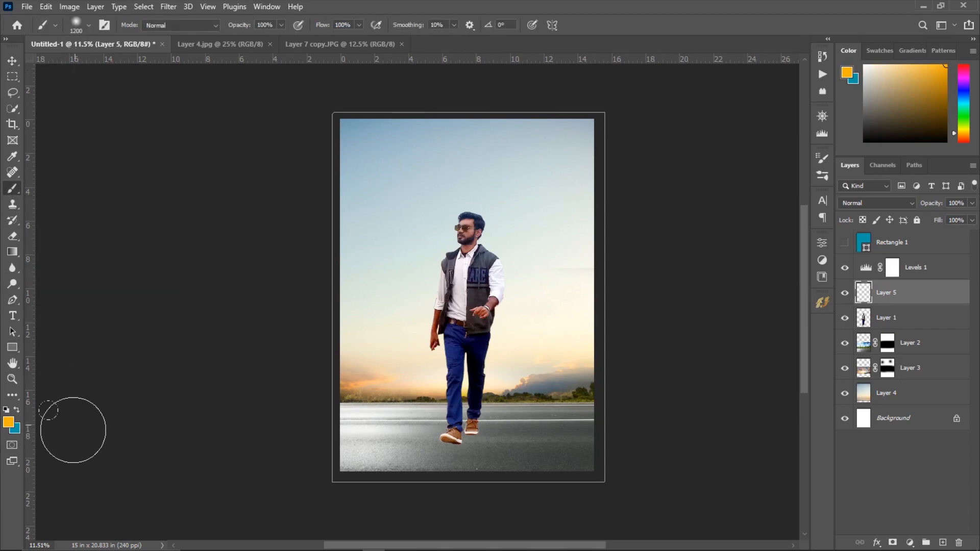
click(8, 422)
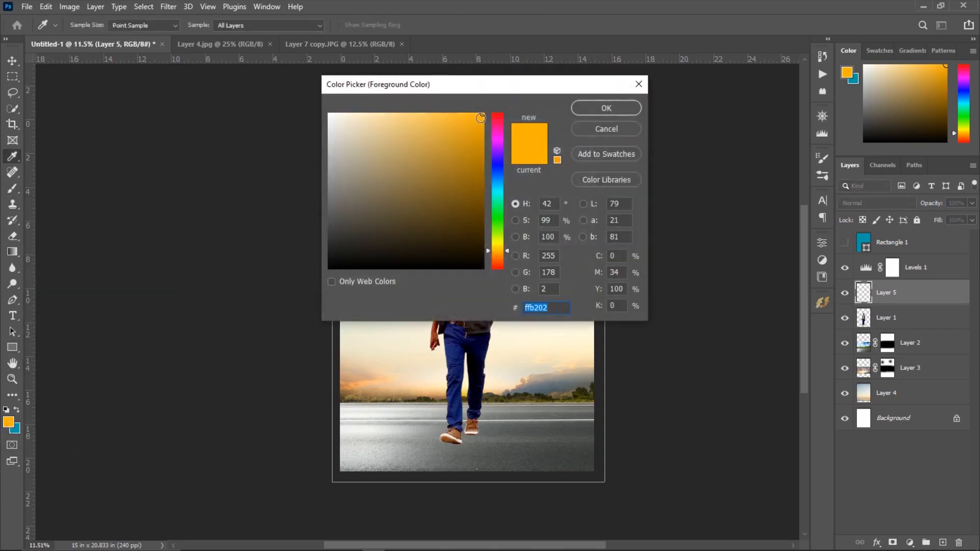
click(610, 108)
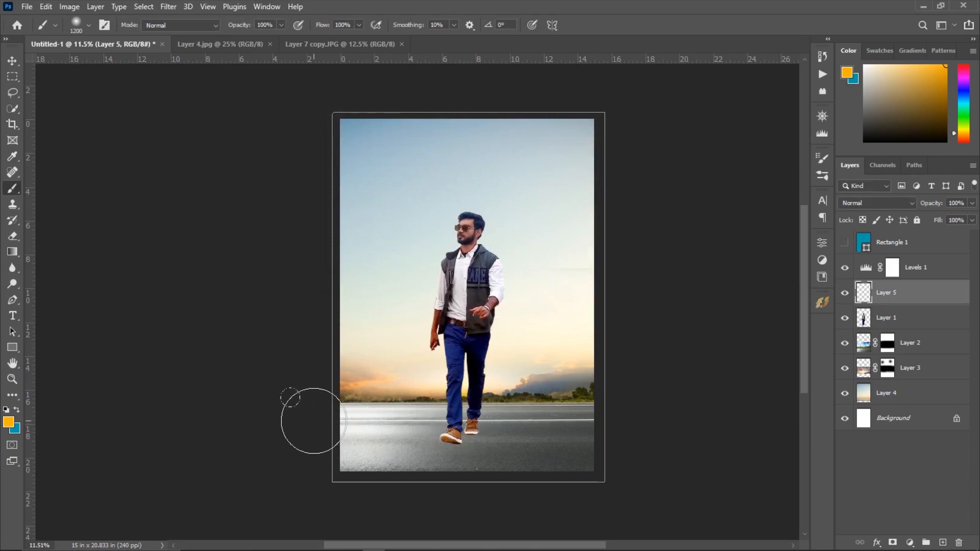
mouse_move(312, 415)
mouse_down()
mouse_move(664, 424)
mouse_move(526, 444)
mouse_move(247, 444)
mouse_up()
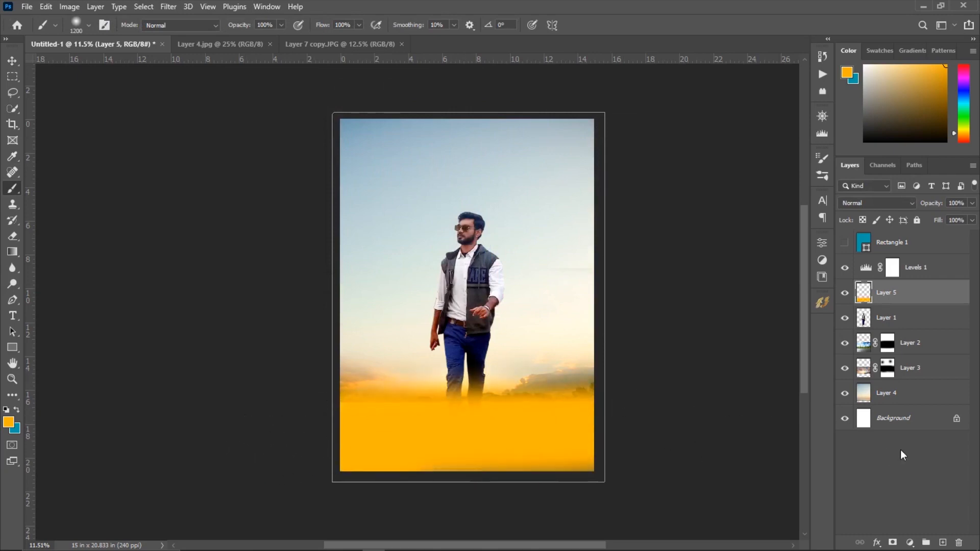
- Set Layer 5's blend mode to Screen and move it beneath the man's layer, Layer 1
click(12, 61)
click(870, 204)
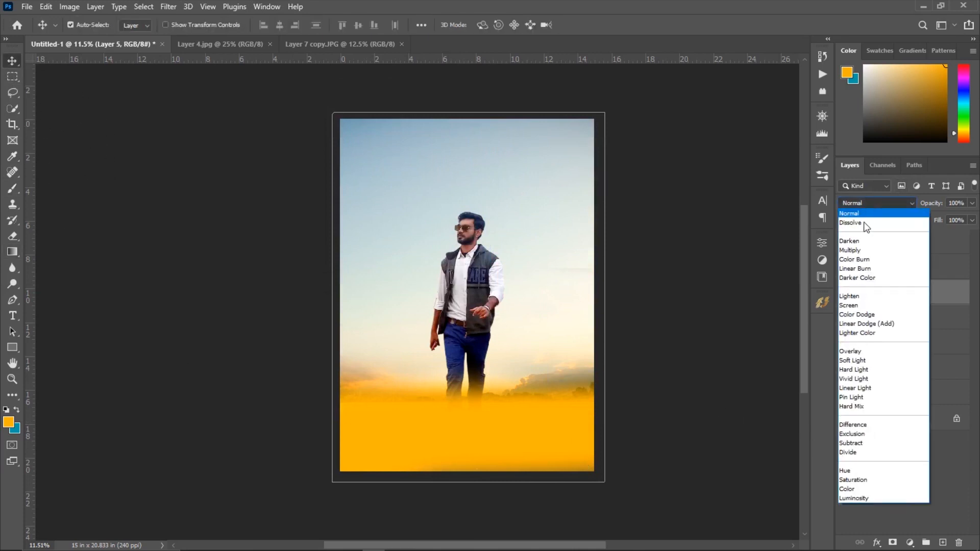
click(854, 308)
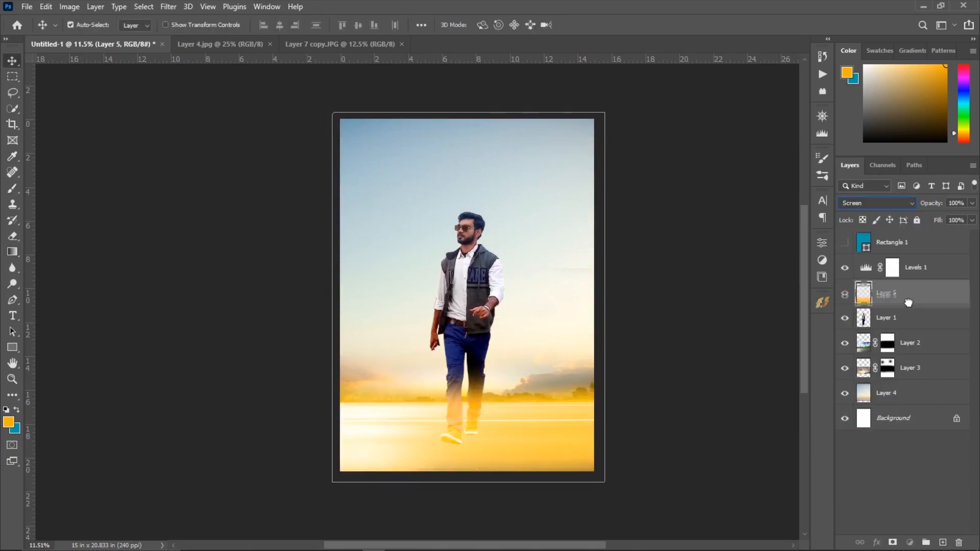
drag(911, 345, 914, 338)
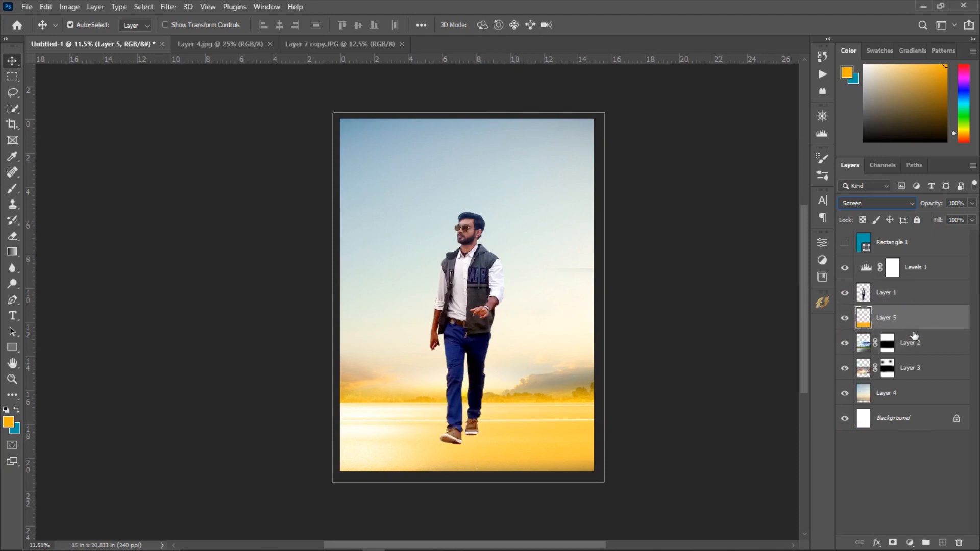
- Lower the orange Layer 5's opacity to 49% and compare the image with and without the glow
click(972, 203)
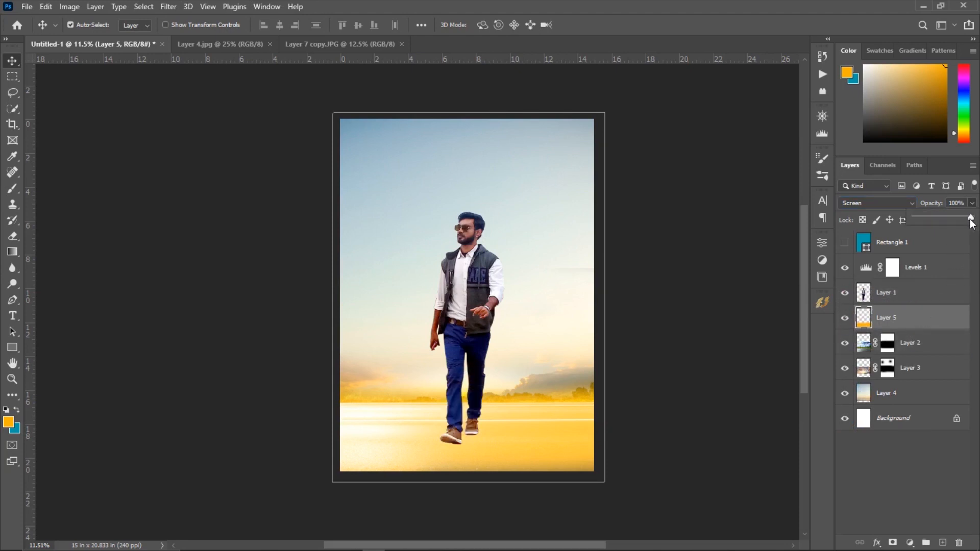
drag(950, 220, 941, 221)
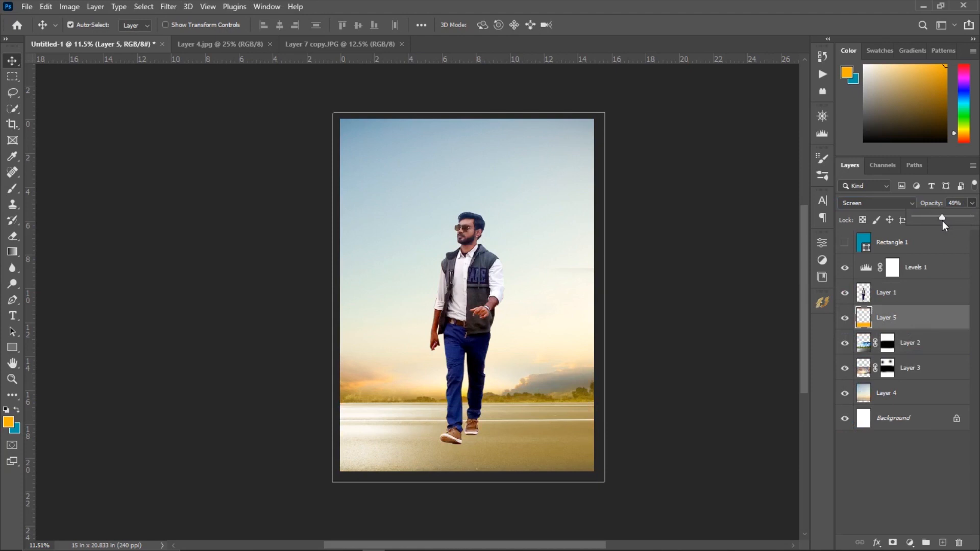
click(910, 449)
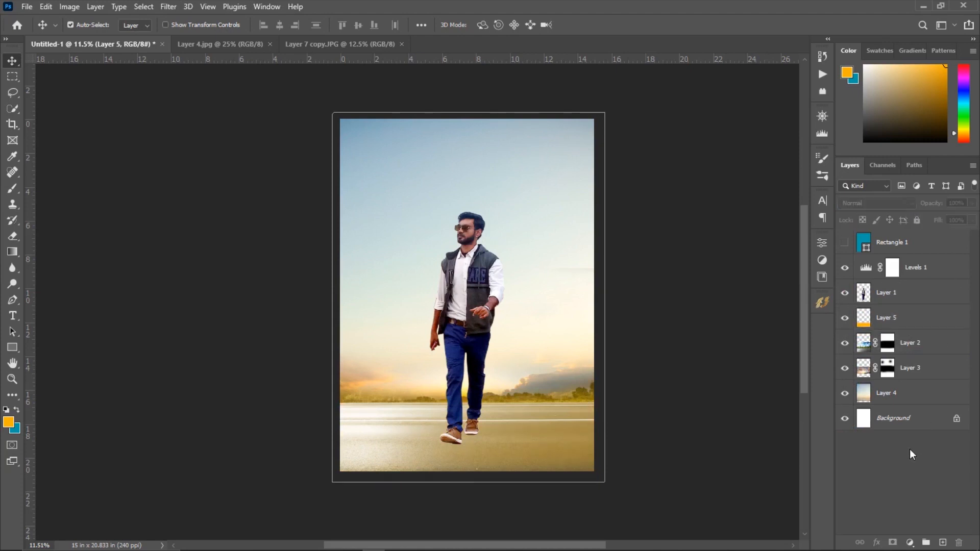
click(844, 317)
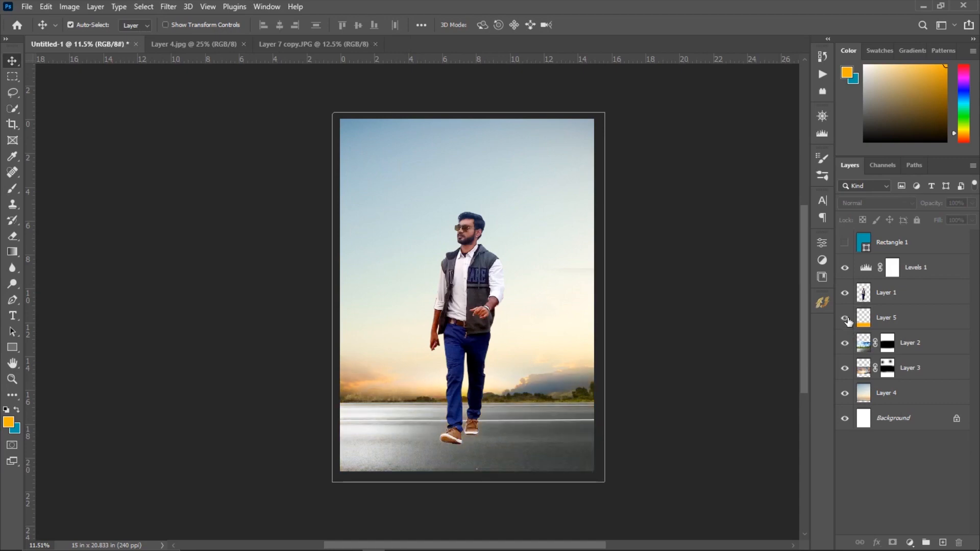
click(845, 317)
scroll(552, 450, down, 1)
scroll(551, 452, down, 1)
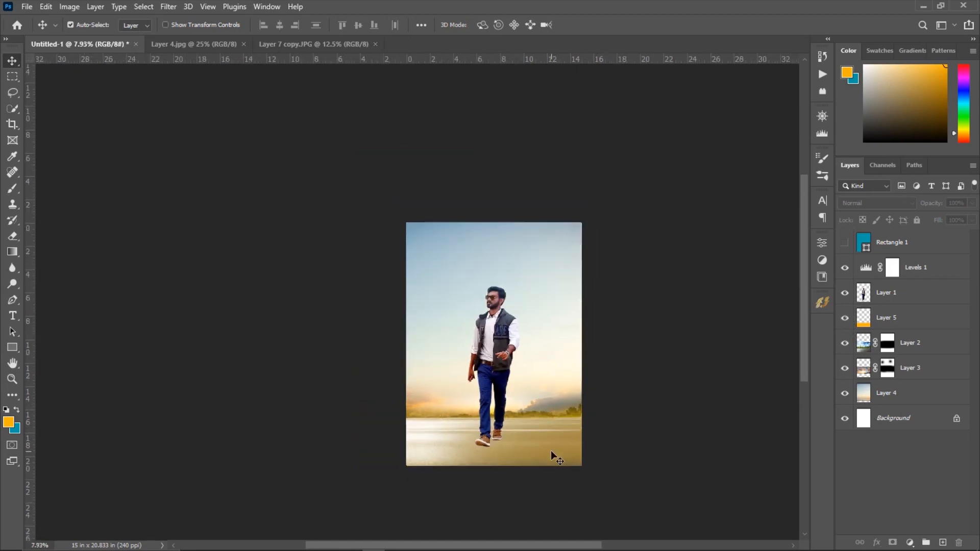
scroll(551, 452, up, 1)
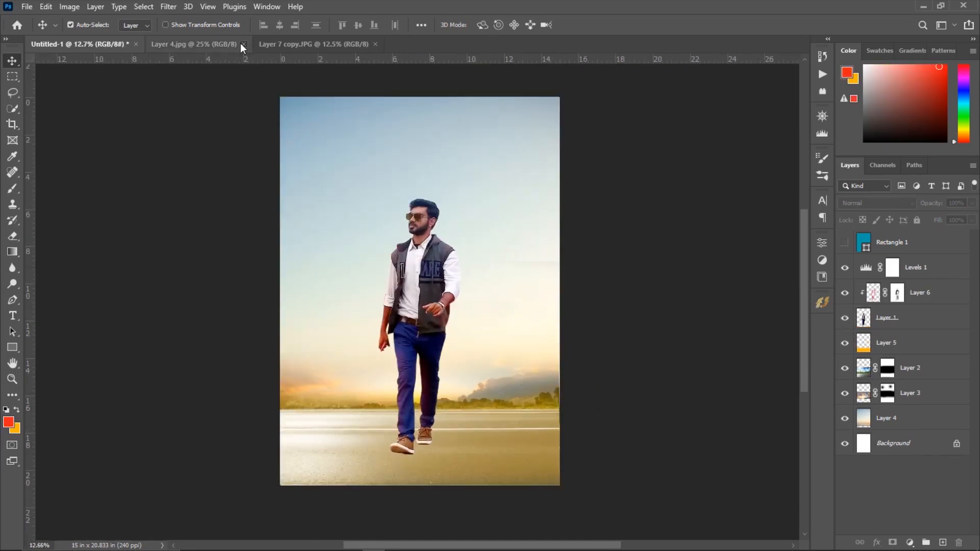
- Close the Layer 4.jpg document
click(242, 44)
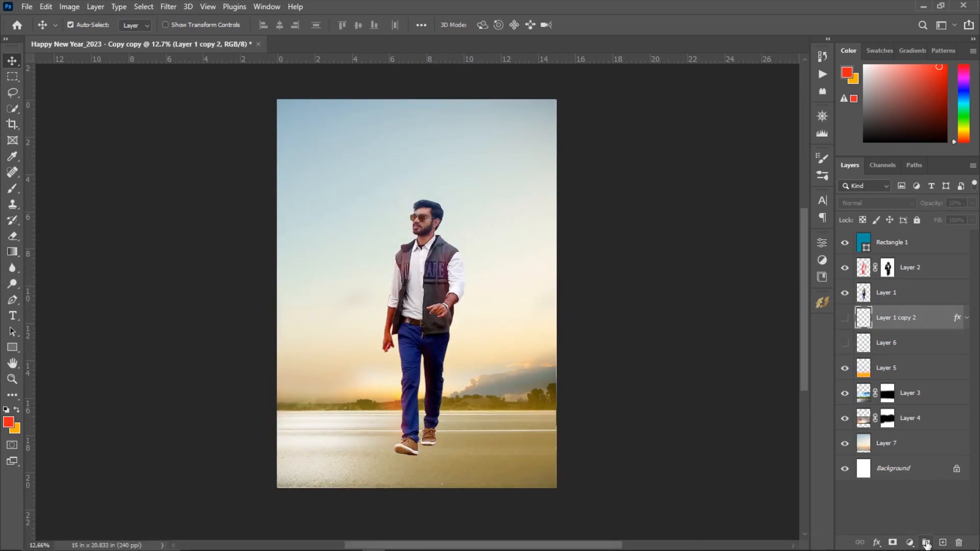
- Add a new layer above Layer 1 copy 2 and set the brush's foreground colour to black, #000000
click(943, 543)
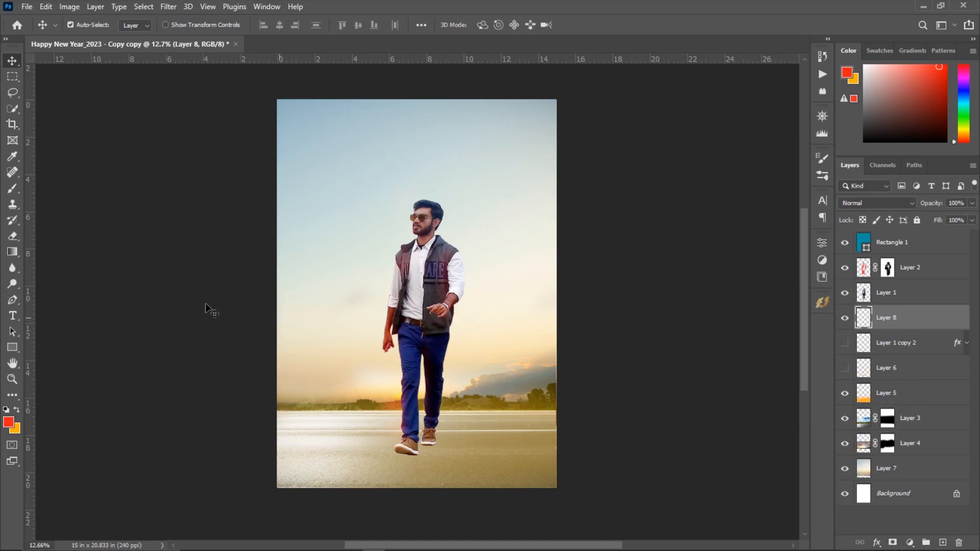
click(13, 189)
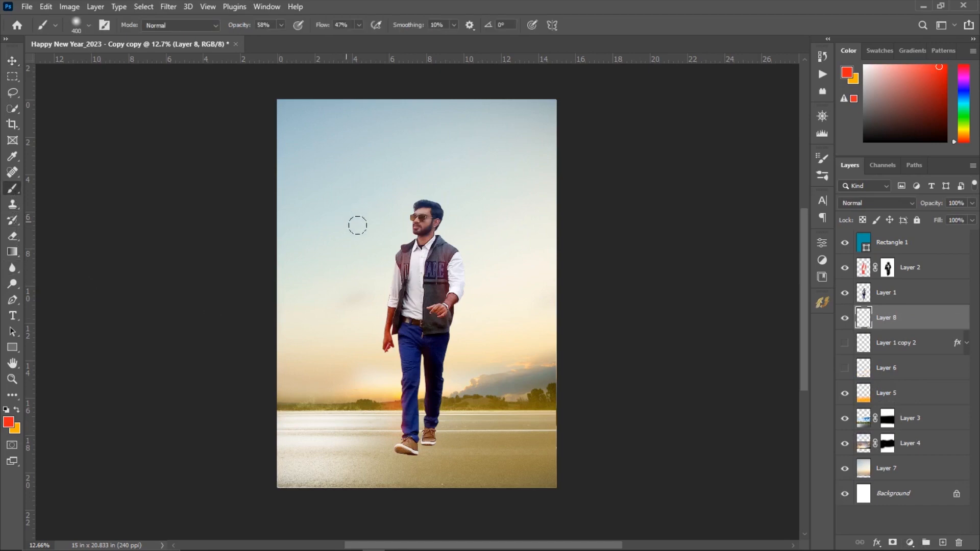
click(9, 423)
text(000000)
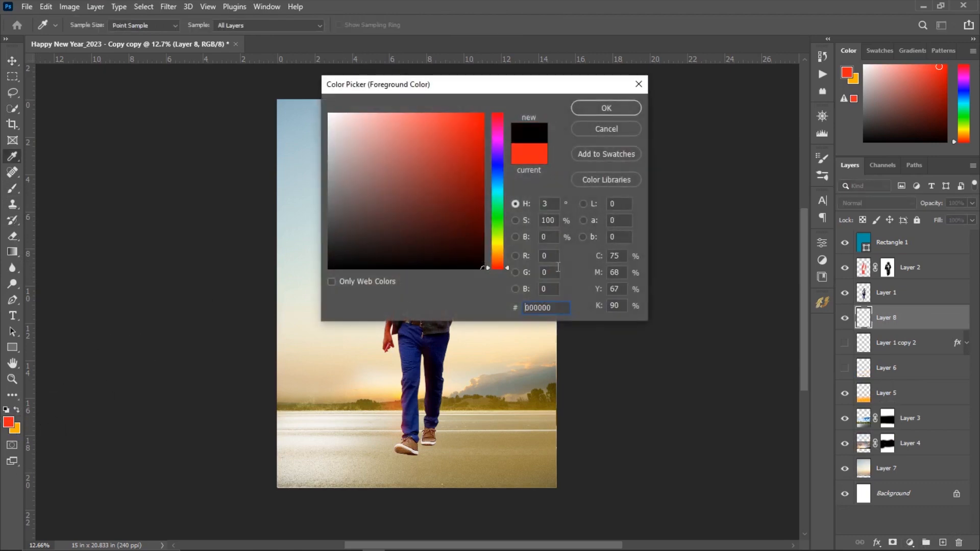
click(606, 107)
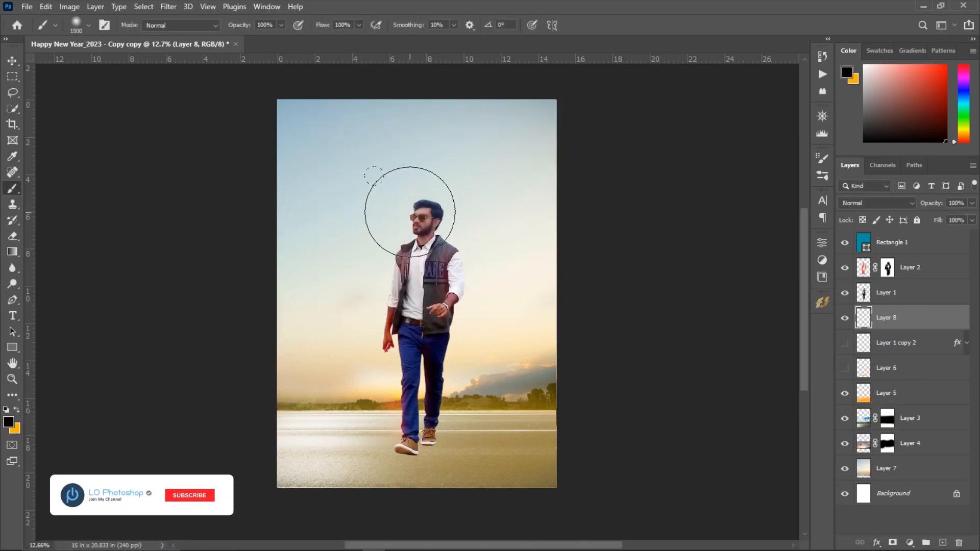
- Undo a trial black dab behind the man's head and paint one soft 1500 px dab in the open sky beside him
click(414, 207)
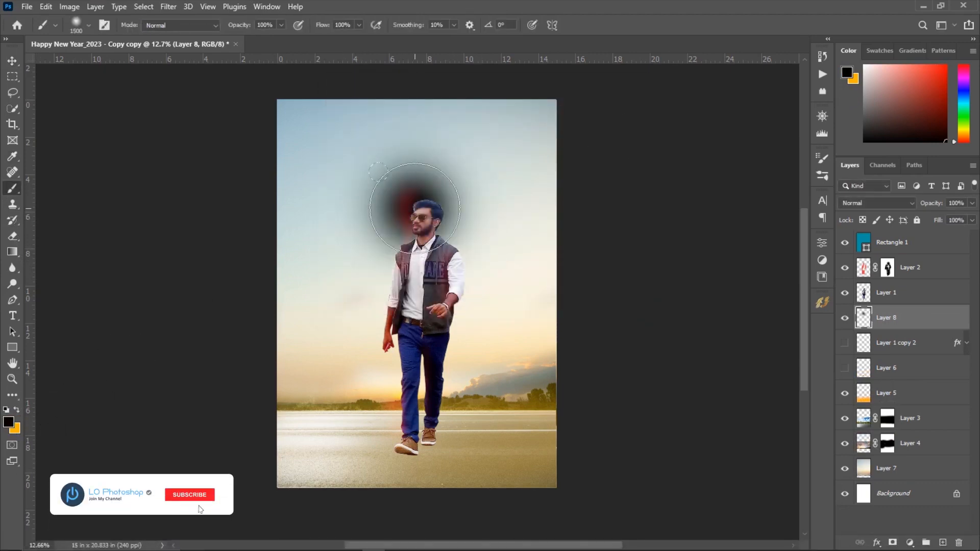
key(ctrl+z)
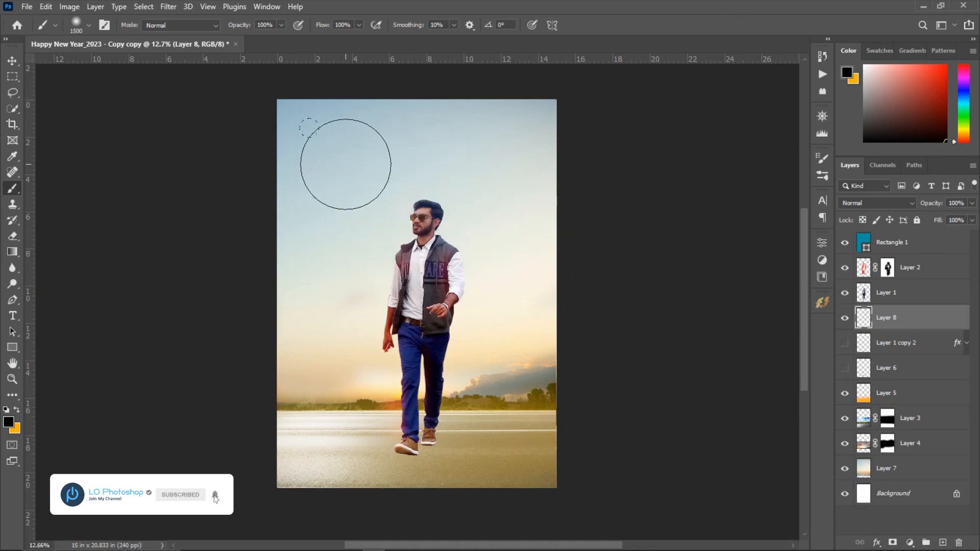
click(347, 166)
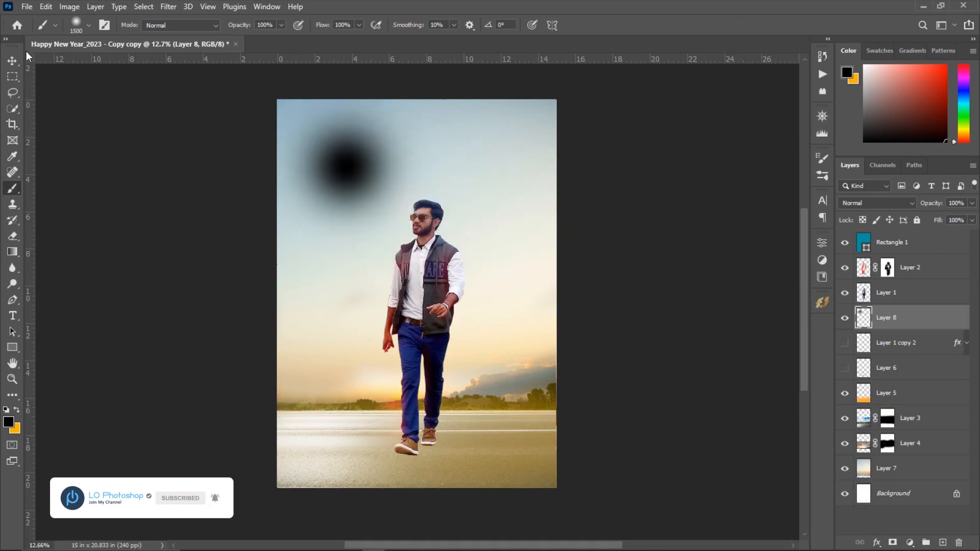
- Shrink, flatten and skew the black dab with Free Transform and place it beneath the man's front shoe as a contact shadow
key(v)
drag(355, 161, 360, 258)
key(ctrl+t)
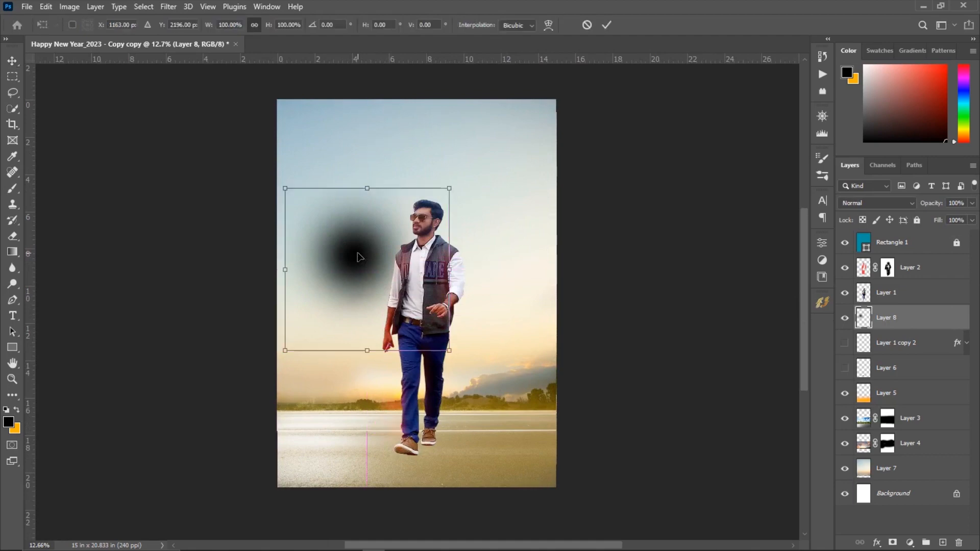
mouse_move(369, 187)
mouse_down()
mouse_move(368, 271)
mouse_move(328, 265)
mouse_move(317, 232)
mouse_up()
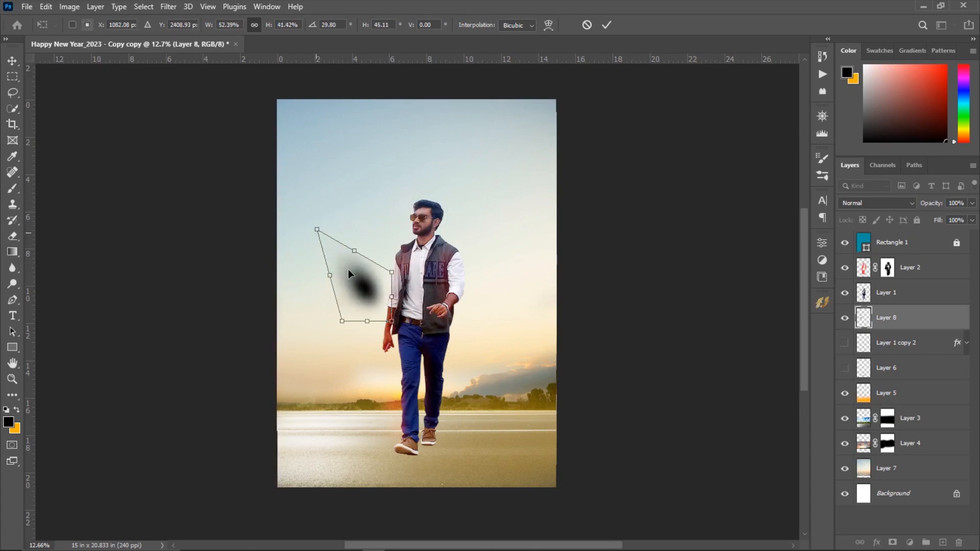
mouse_move(348, 274)
mouse_down()
mouse_move(406, 437)
mouse_move(371, 374)
mouse_move(376, 358)
mouse_move(398, 356)
mouse_move(389, 446)
mouse_move(397, 456)
mouse_up()
drag(340, 406, 339, 446)
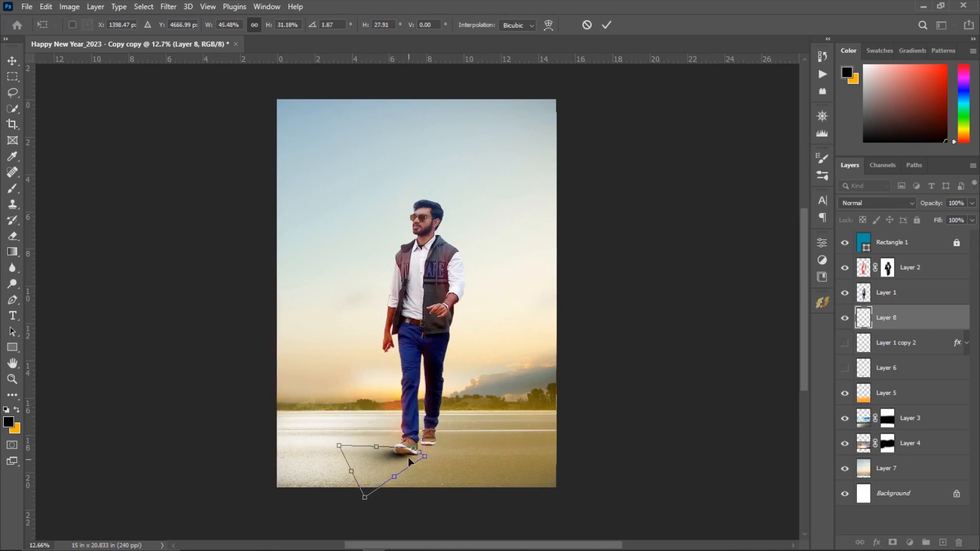
drag(408, 460, 418, 460)
key(Return)
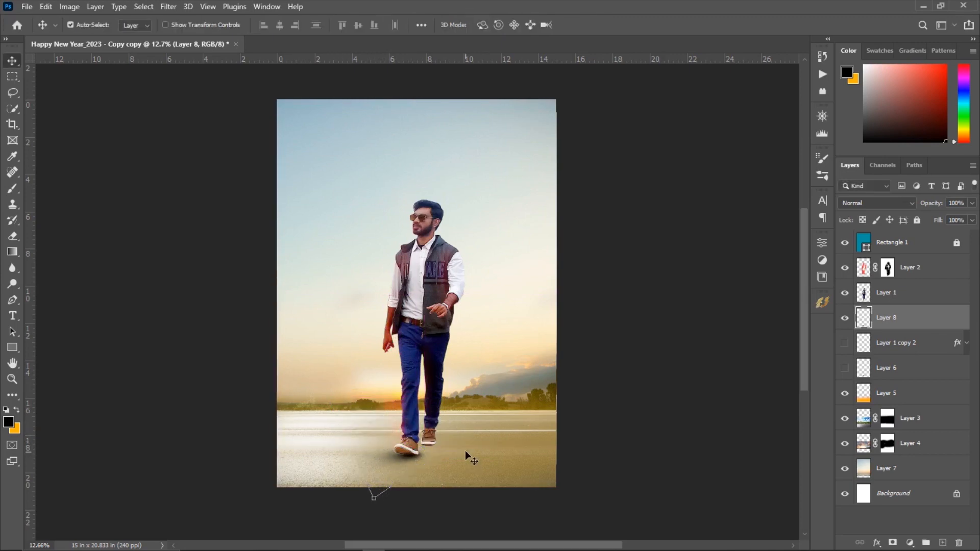
- Lower the shoe shadow layer's opacity to 76%
click(971, 203)
drag(972, 217, 958, 223)
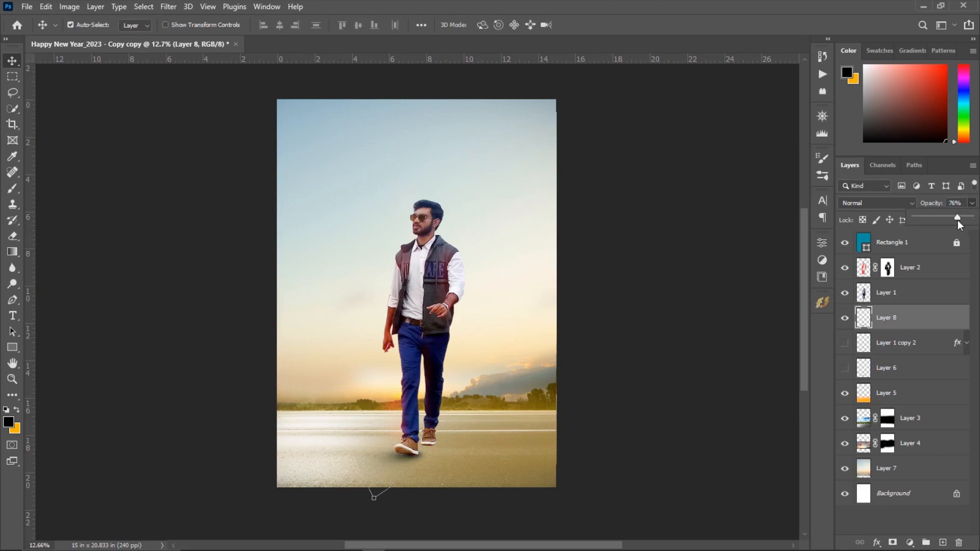
- Make Layer 6 visible and delete Layer 8, the black shoe shadow
click(910, 522)
scroll(492, 411, down, 4)
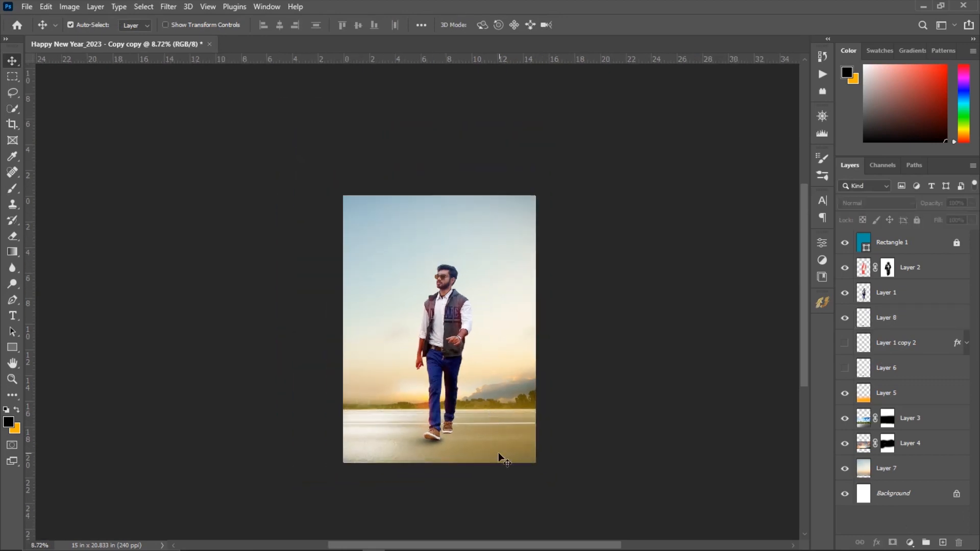
scroll(500, 458, up, 3)
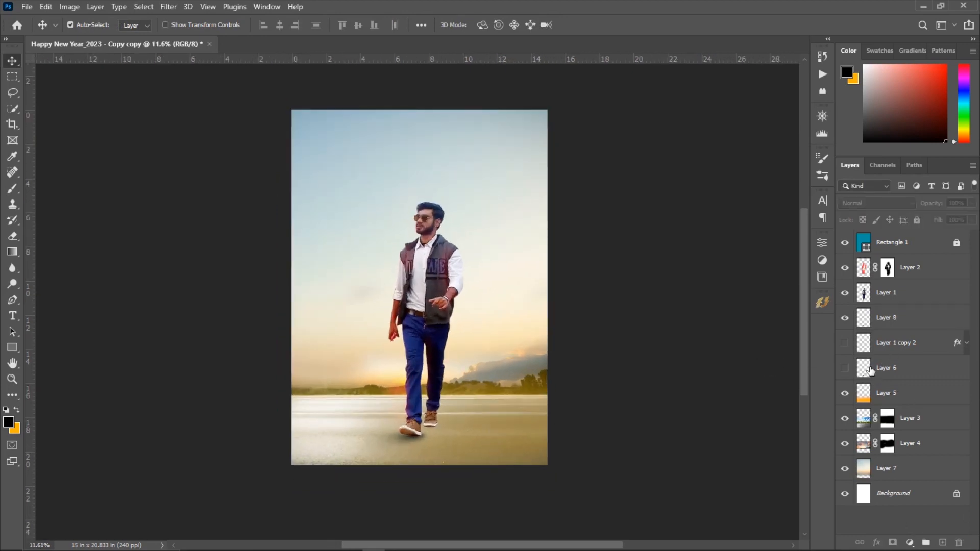
click(845, 318)
click(844, 367)
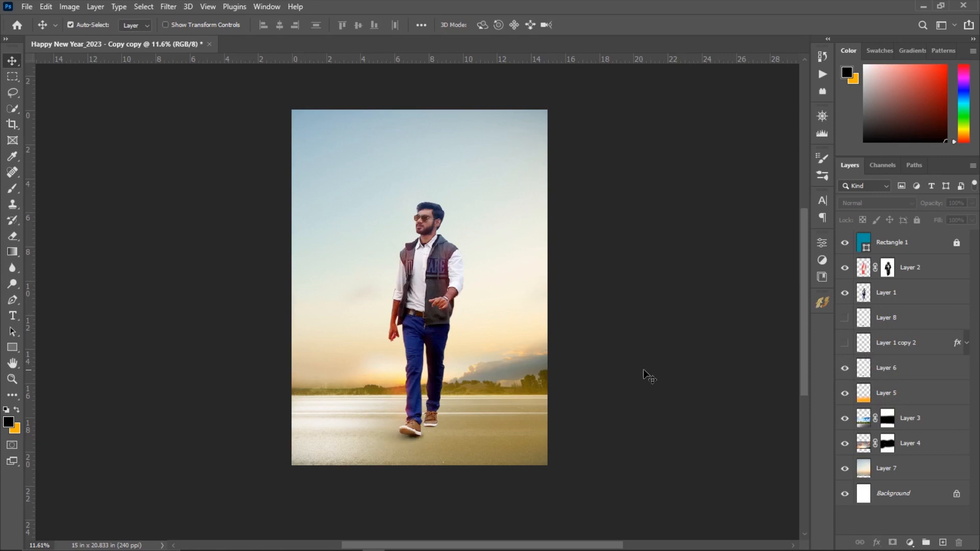
scroll(572, 376, up, 2)
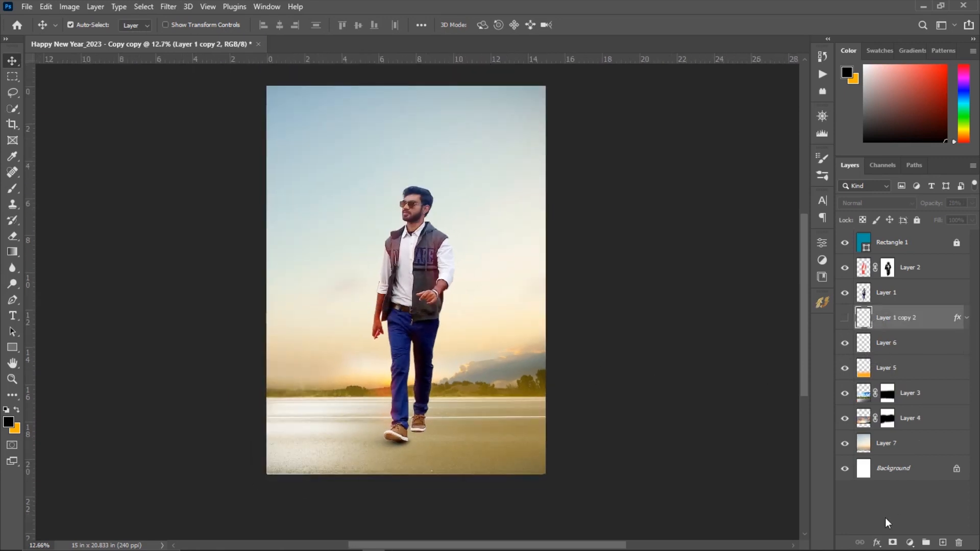
click(885, 518)
- Make Layer 1 copy 2, the man's reflection on the road, visible again
scroll(406, 383, up, 1)
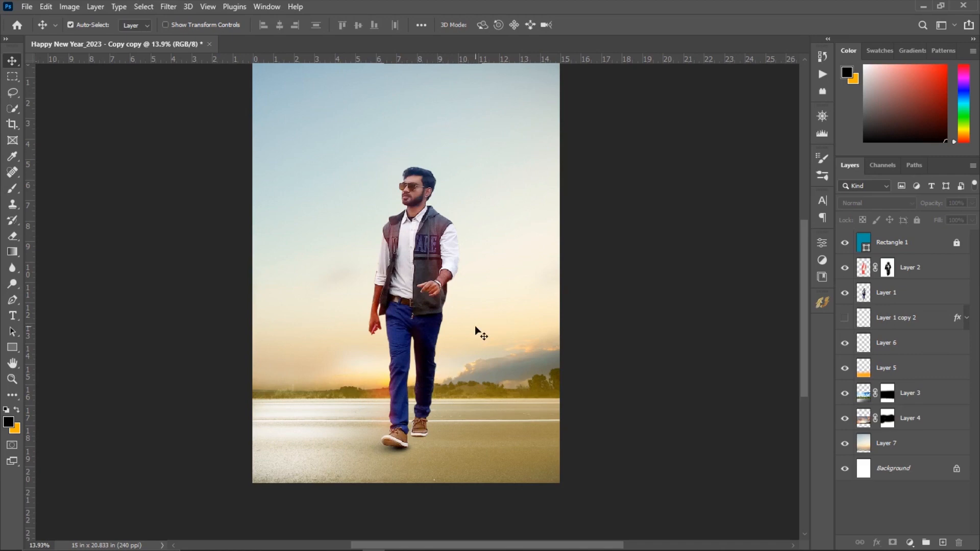
click(844, 319)
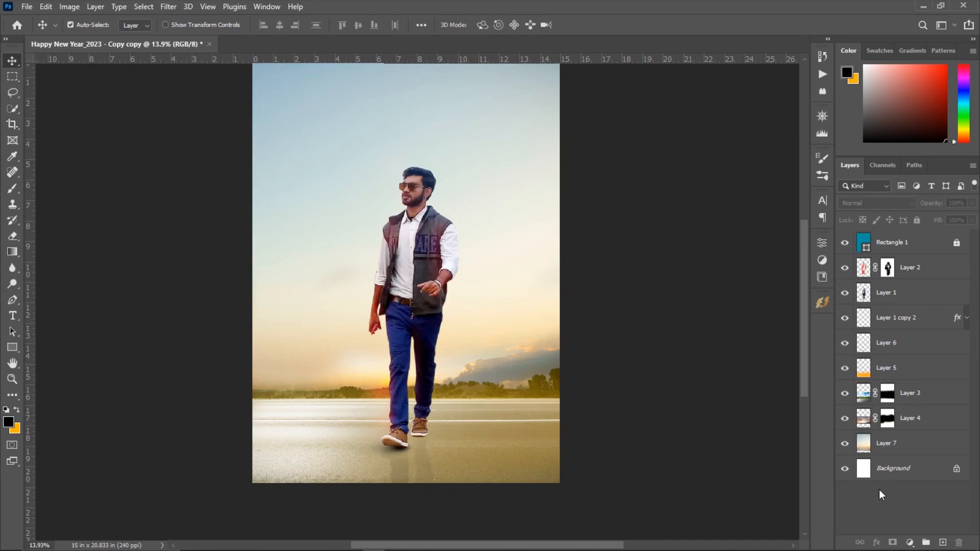
scroll(453, 399, down, 1)
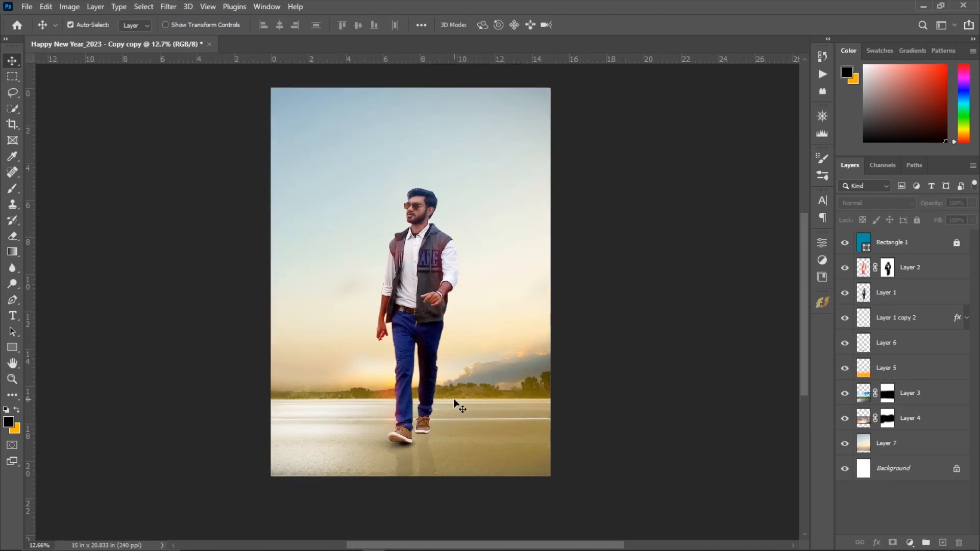
- Lock Rectangle 1 and add the text "happy" in the sky above the man at 100% opacity
click(485, 343)
key(t)
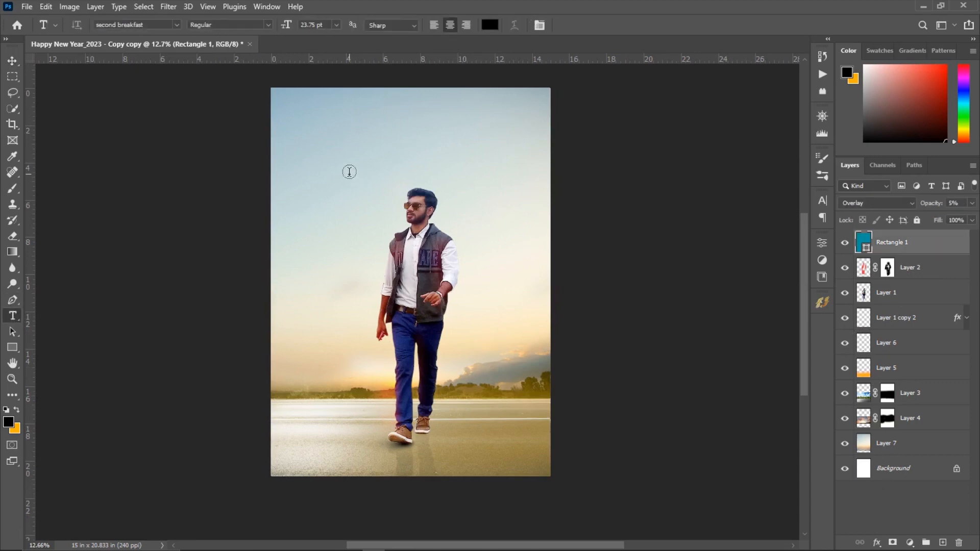
click(349, 169)
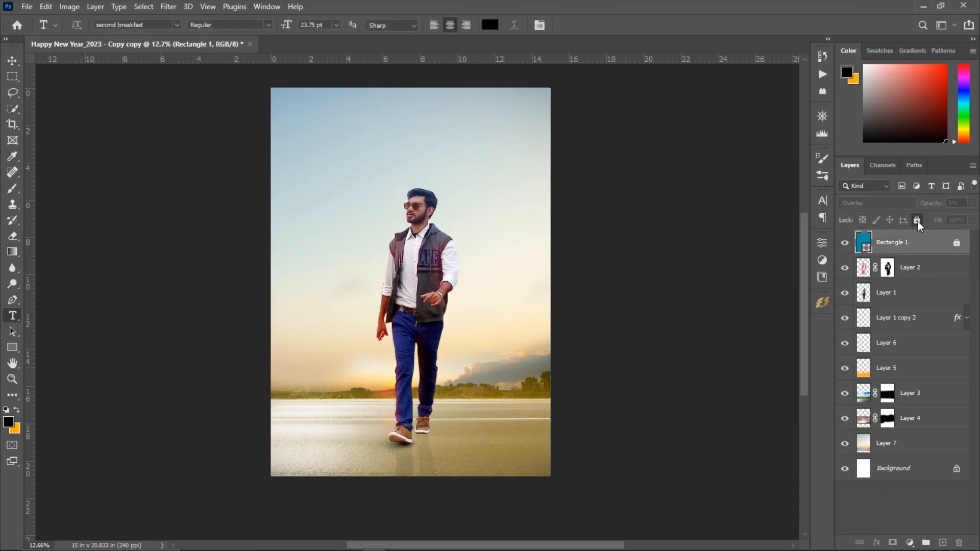
key(BackSpace)
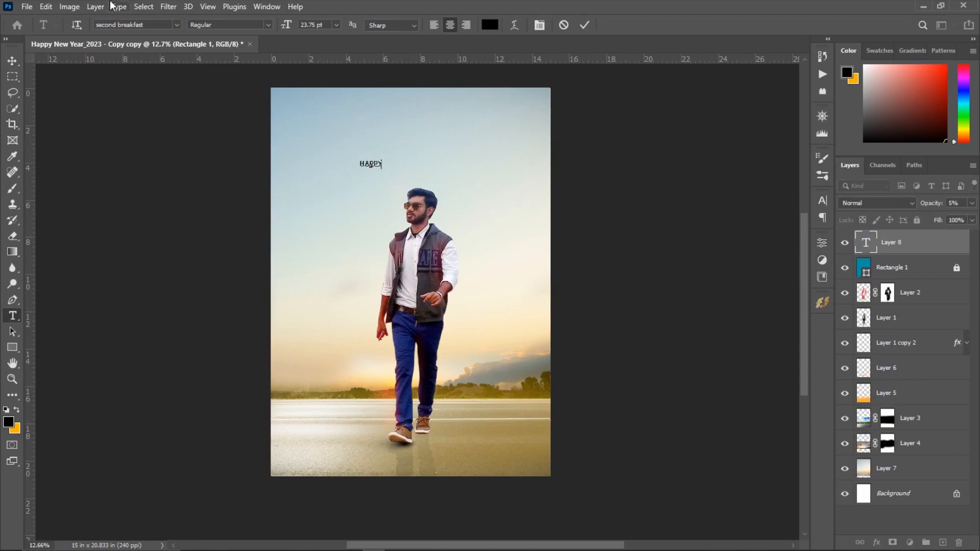
key(ctrl+Return)
key(v)
- Duplicate the happy text layer twice and change the copies to read "new" and "year"
key(ctrl+j)
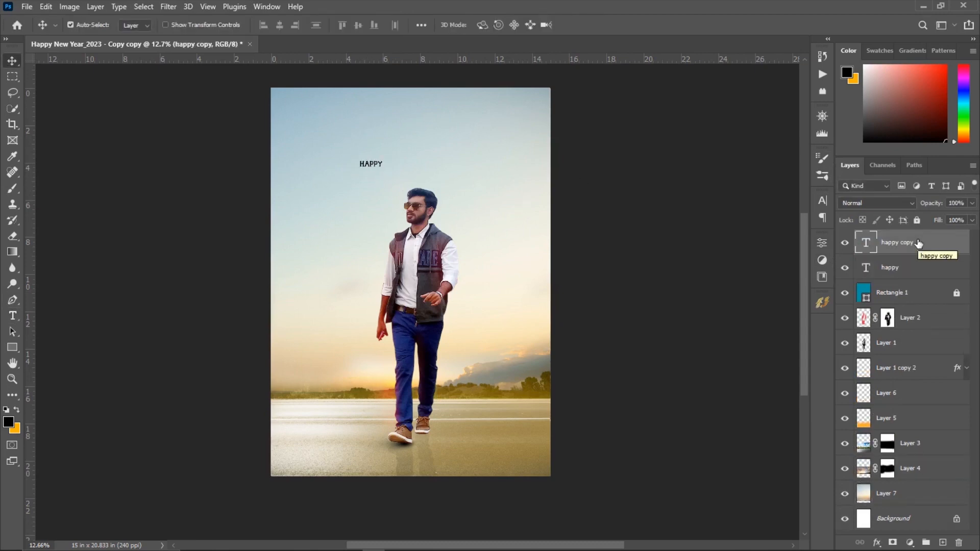
double_click(867, 244)
text(new)
click(939, 245)
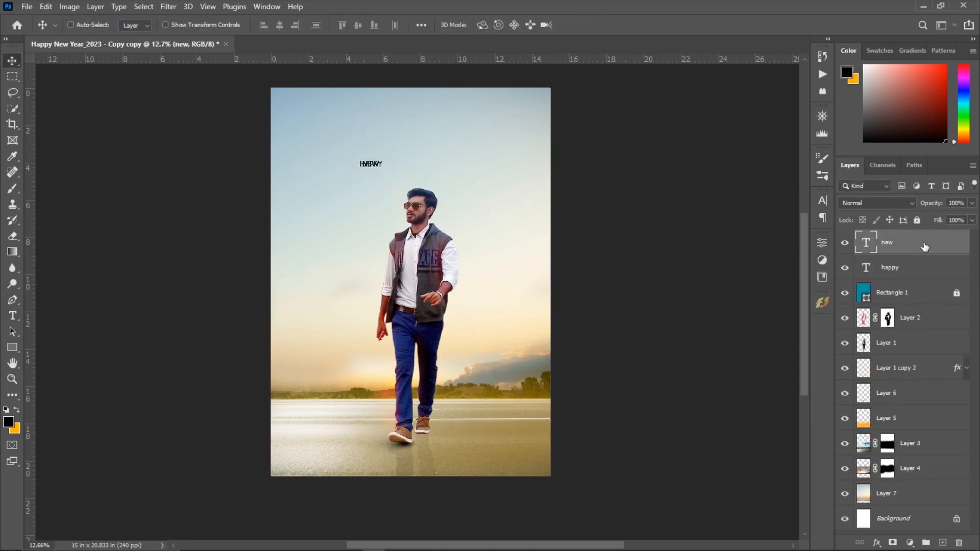
key(ctrl+j)
double_click(866, 243)
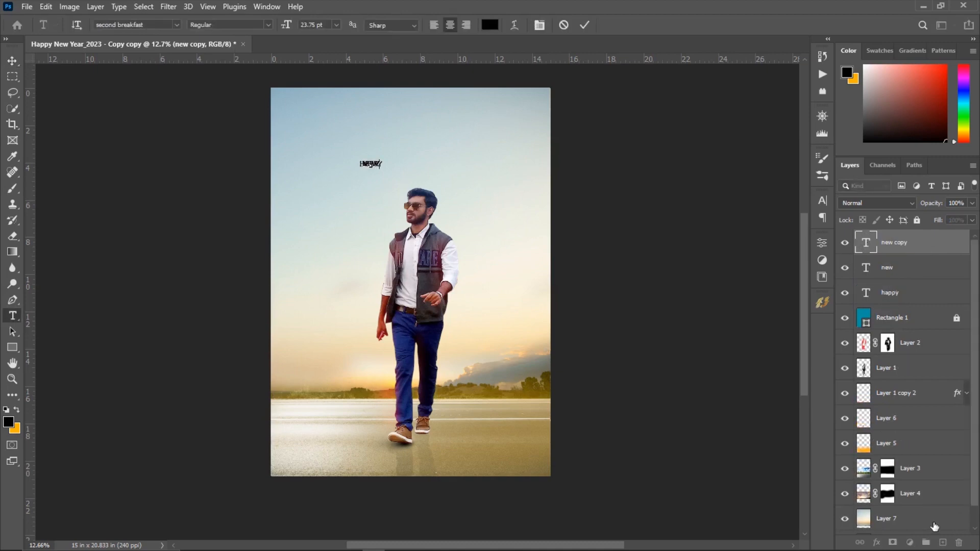
click(935, 526)
- Nudge the happy, new and year text downward by different amounts to separate the overlapping words into stacked lines
click(890, 300)
key(shift+Down)
key(shift+Down)
key(shift+Down)
key(shift+Down)
key(shift+Down)
key(shift+Down)
key(shift+Down)
key(shift+Down)
key(shift+Down)
key(shift+Down)
key(shift+Down)
key(shift+Down)
key(shift+Down)
key(shift+Down)
key(shift+Down)
key(shift+Down)
key(shift+Down)
click(883, 273)
key(shift+Down)
key(shift+Down)
key(shift+Down)
key(shift+Down)
key(shift+Down)
key(shift+Down)
key(shift+Down)
key(shift+Down)
key(shift+Down)
key(shift+Down)
key(shift+Down)
key(shift+Down)
key(shift+Down)
key(shift+Down)
key(shift+Down)
key(shift+Down)
key(shift+Down)
key(shift+Down)
key(shift+Down)
key(shift+Down)
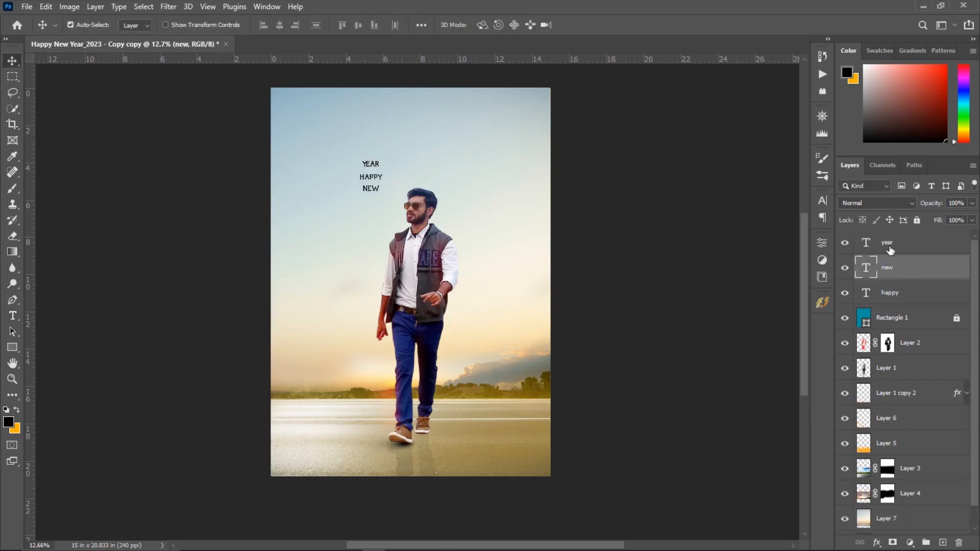
click(890, 250)
key(shift+Down)
key(shift+Down)
key(shift+Down)
key(shift+Down)
key(shift+Down)
key(shift+Down)
key(shift+Down)
key(shift+Down)
key(shift+Down)
- Delete the separate new text layer and extend the happy text to read "happy new"
click(373, 177)
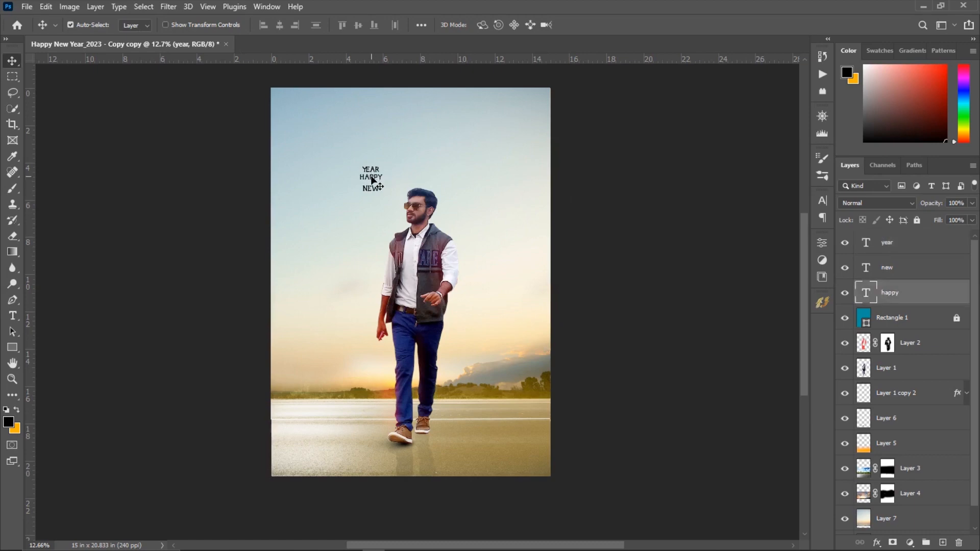
click(873, 276)
key(Delete)
double_click(876, 274)
key(End)
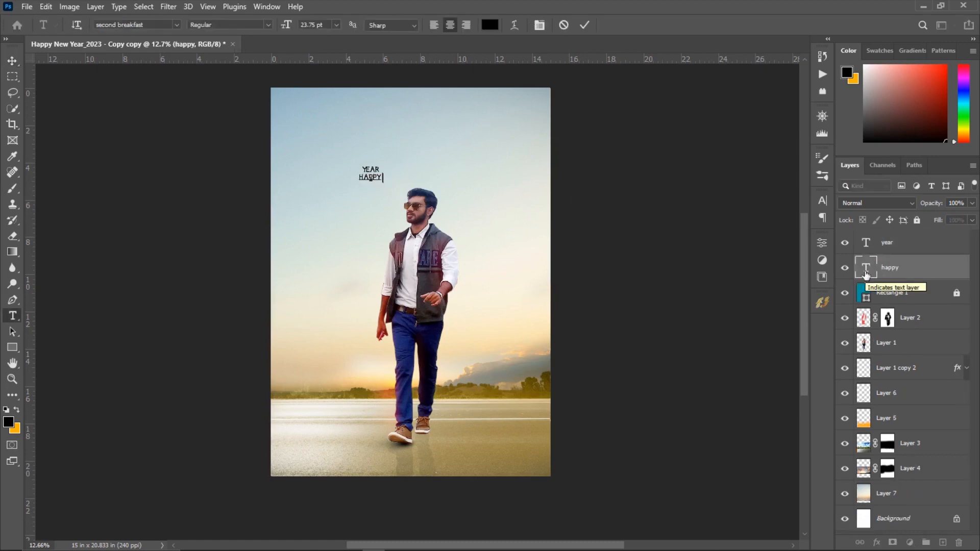
text(new)
- Duplicate the year text layer, change the copy to "2023" and move it below the happy new line
click(863, 244)
key(ctrl+j)
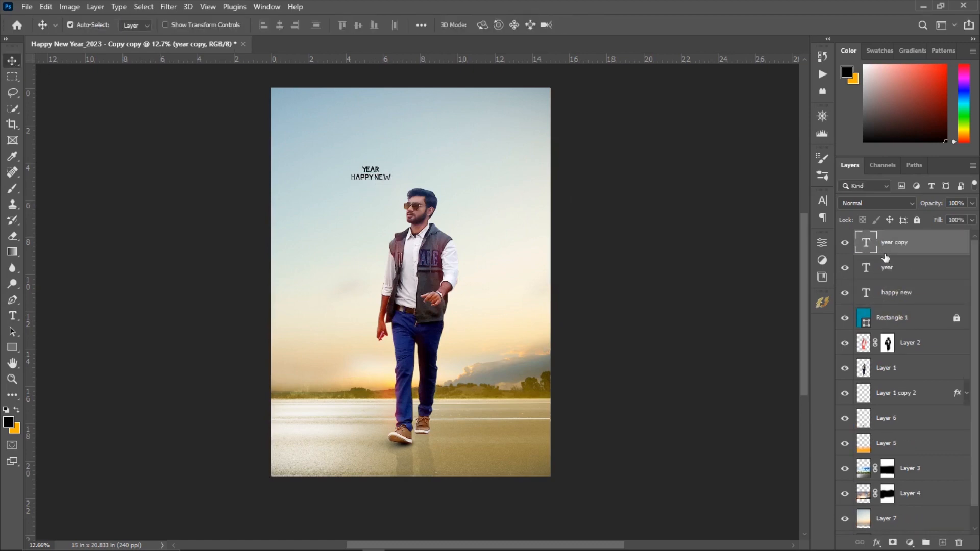
key(v)
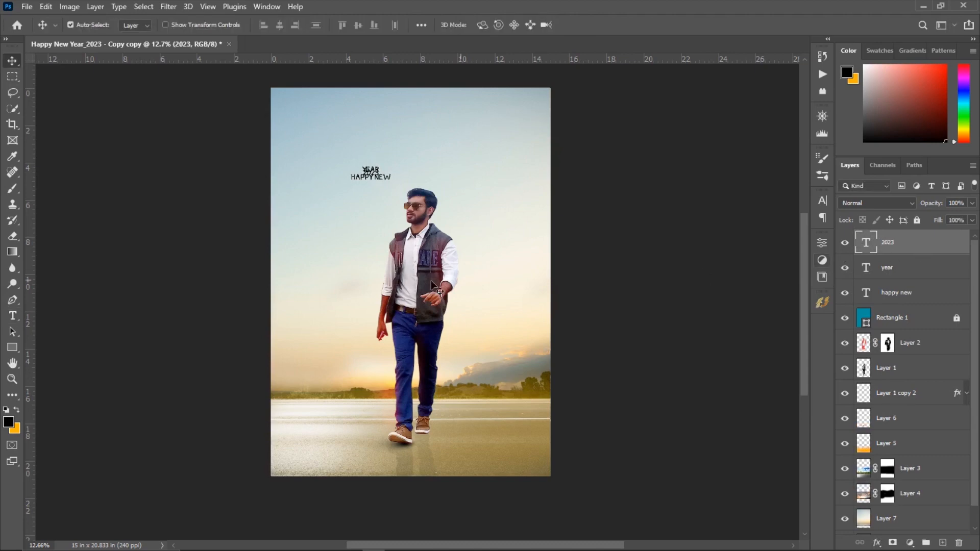
- Enlarge the happy new, year and 2023 text layers together to about 433% and spread them across the upper sky
click(864, 301)
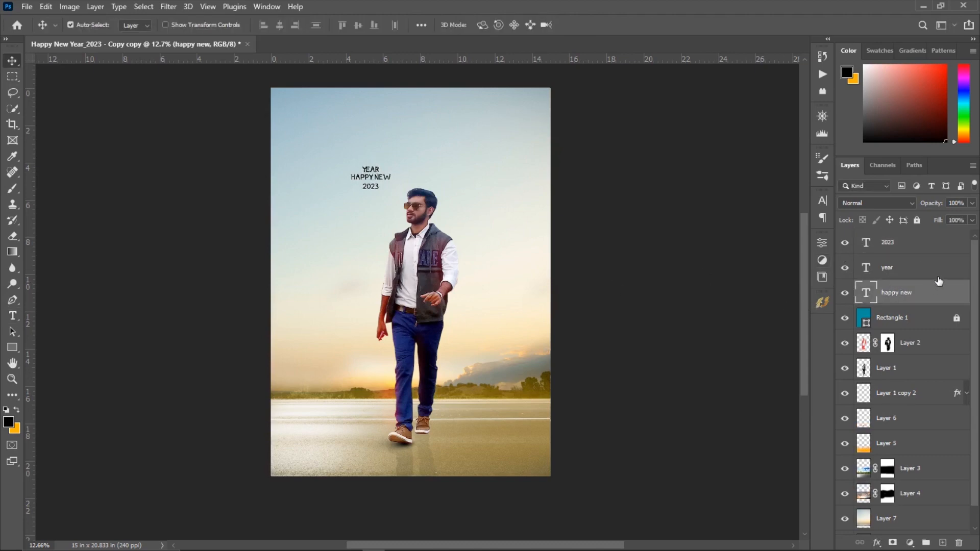
shift+click(885, 258)
shift+click(886, 250)
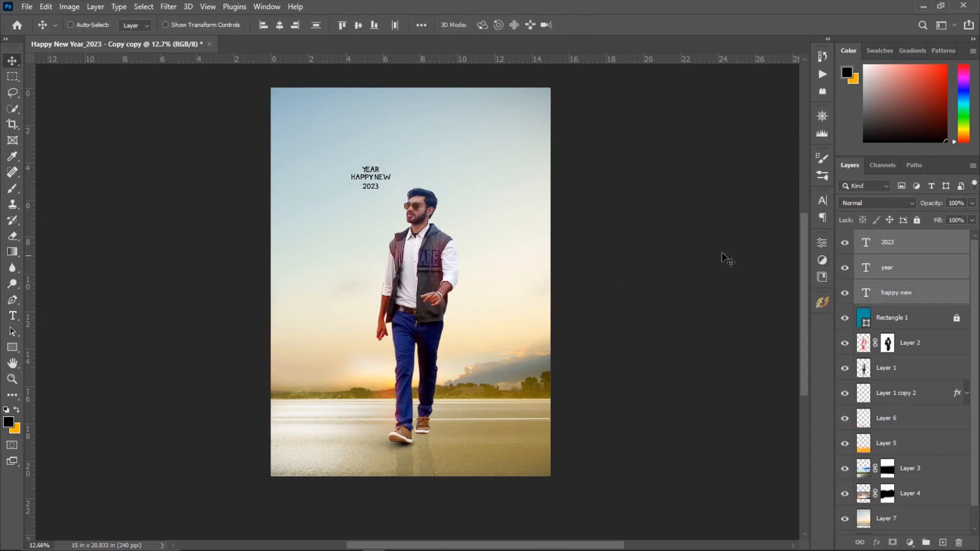
key(ctrl+t)
drag(393, 166, 500, 104)
drag(350, 189, 328, 202)
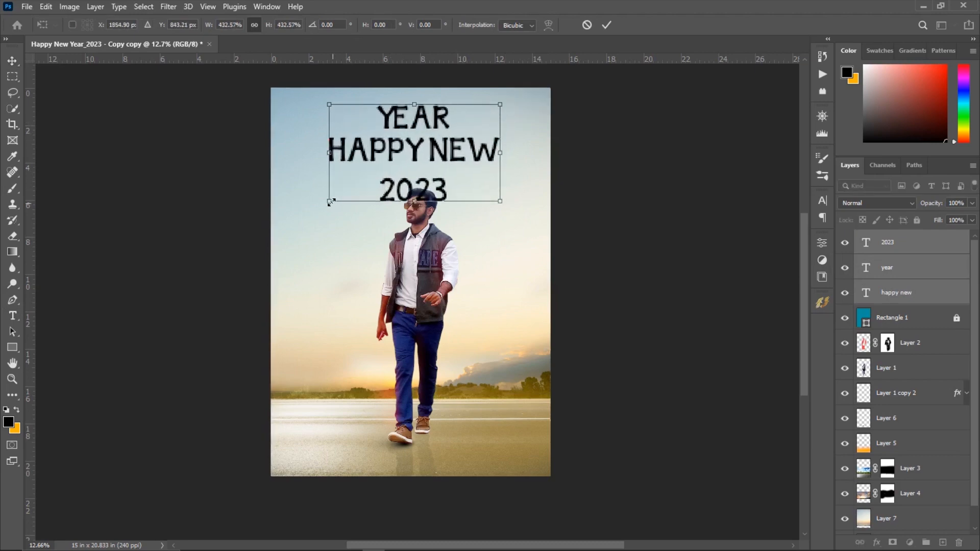
key(Return)
- Rearrange the text with HAPPY NEW at the top of the sky, YEAR beneath it and 2023 over the man's chest
click(519, 209)
drag(442, 237, 452, 131)
drag(449, 195, 446, 153)
click(448, 135)
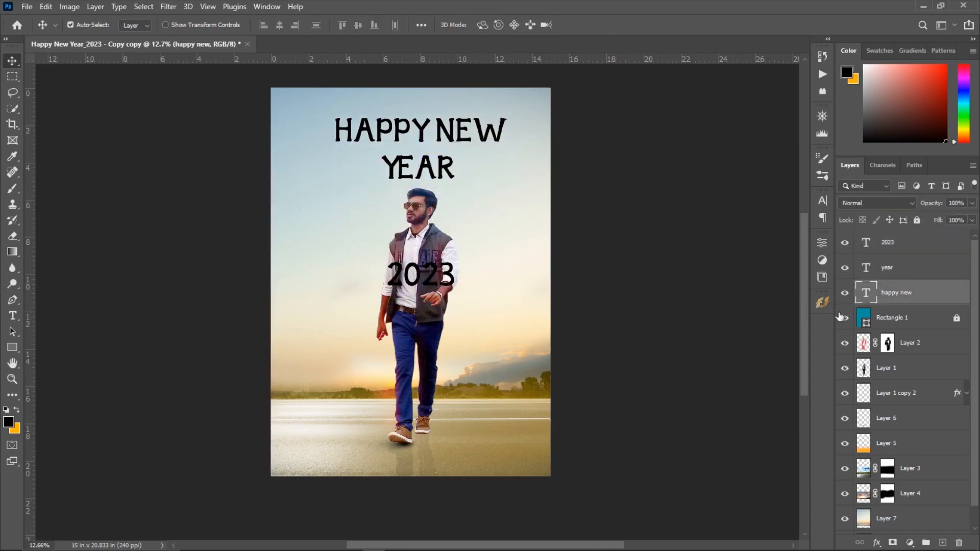
- Change the font of the happy new, year and 2023 text layers to Aku & Kamu Regular
double_click(869, 295)
ctrl+click(883, 269)
ctrl+click(886, 242)
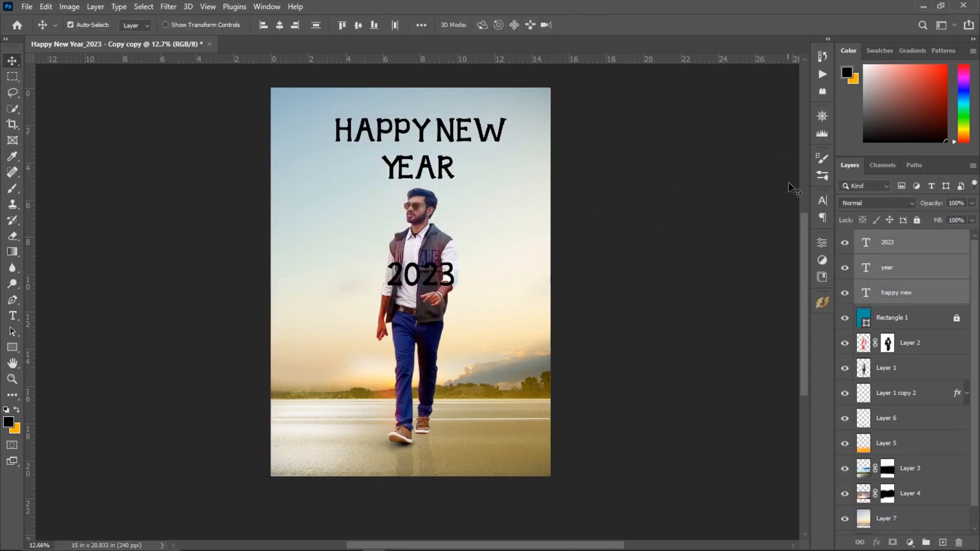
click(822, 201)
click(743, 219)
text(aast)
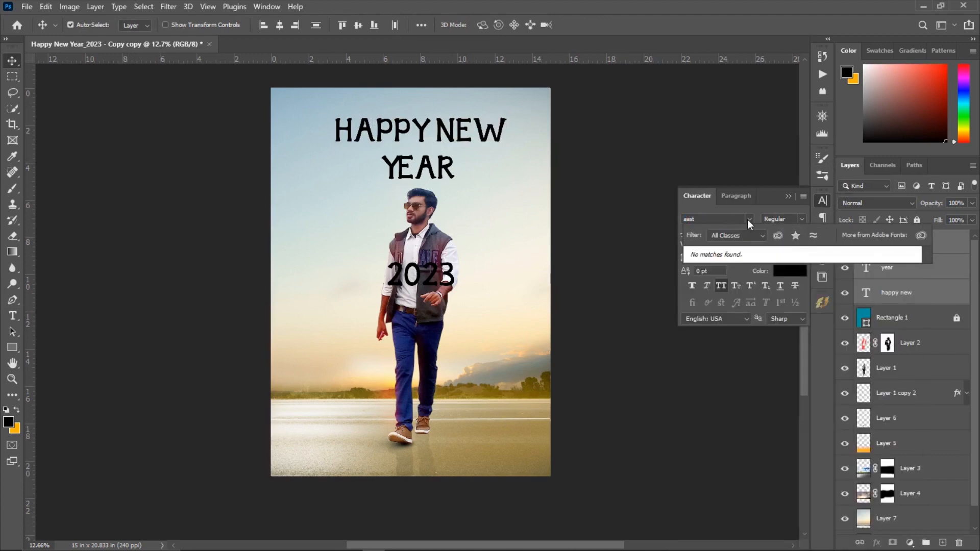
click(749, 219)
key(a)
click(750, 219)
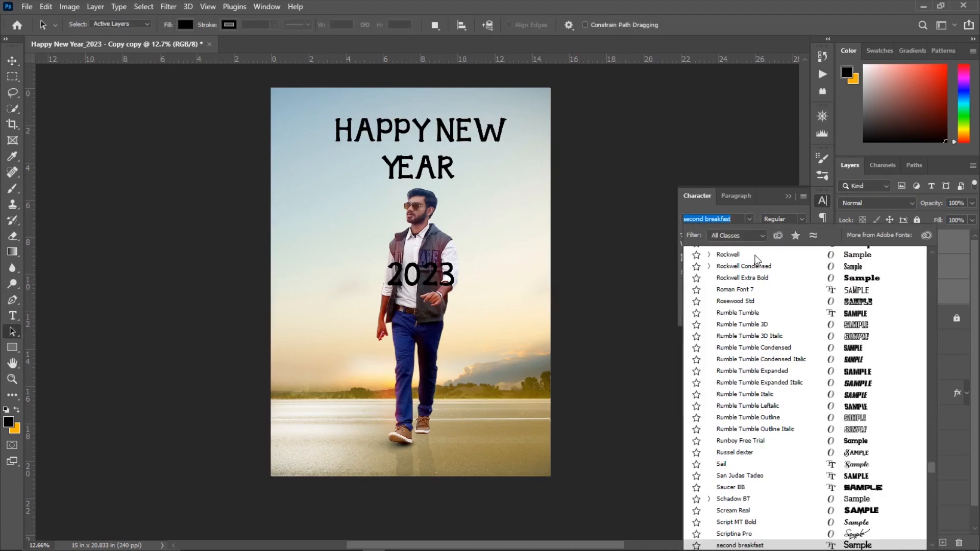
drag(932, 469, 934, 288)
scroll(824, 329, up, 5)
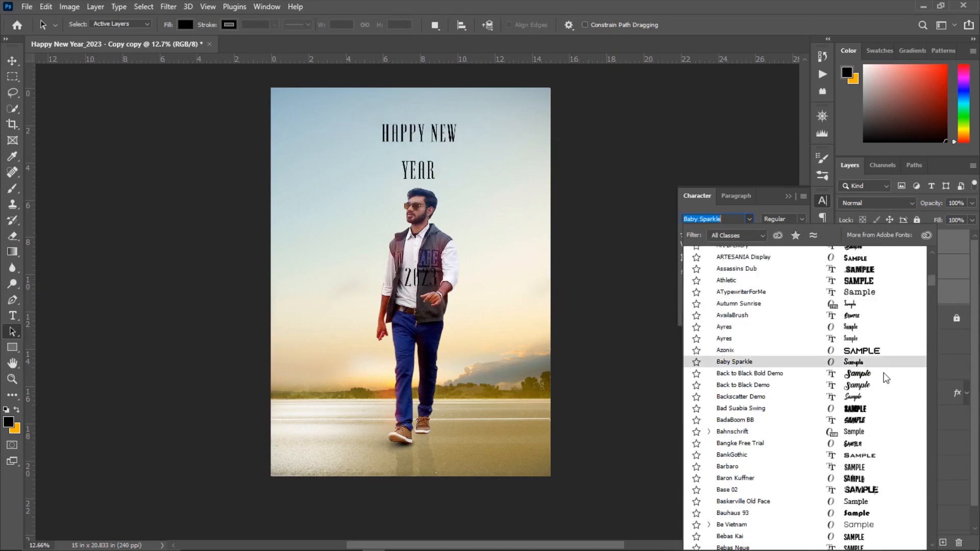
scroll(784, 365, up, 7)
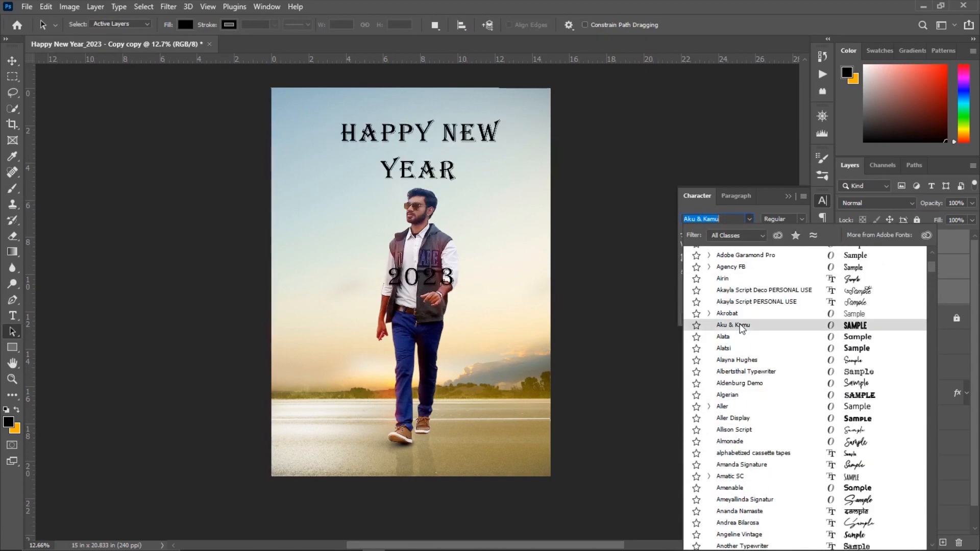
click(740, 326)
click(801, 219)
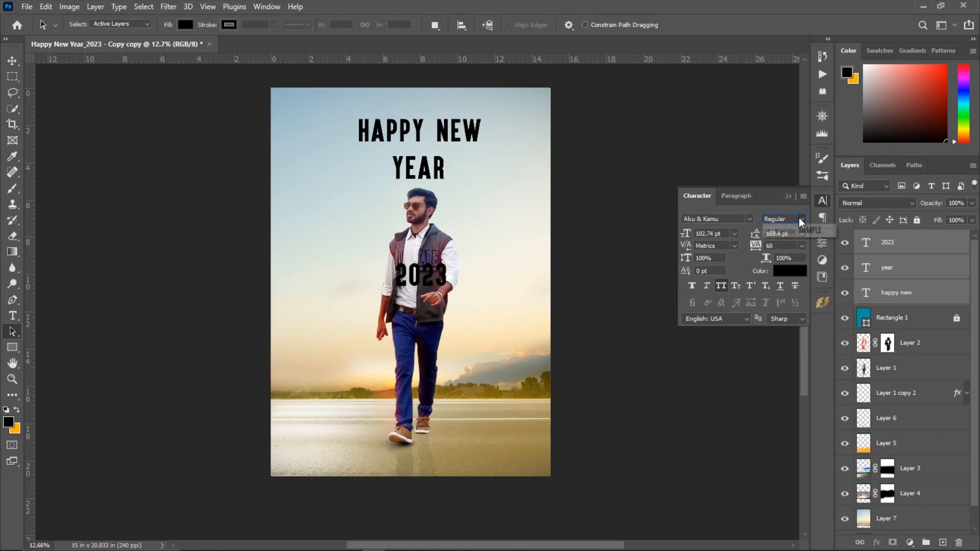
click(801, 220)
click(789, 198)
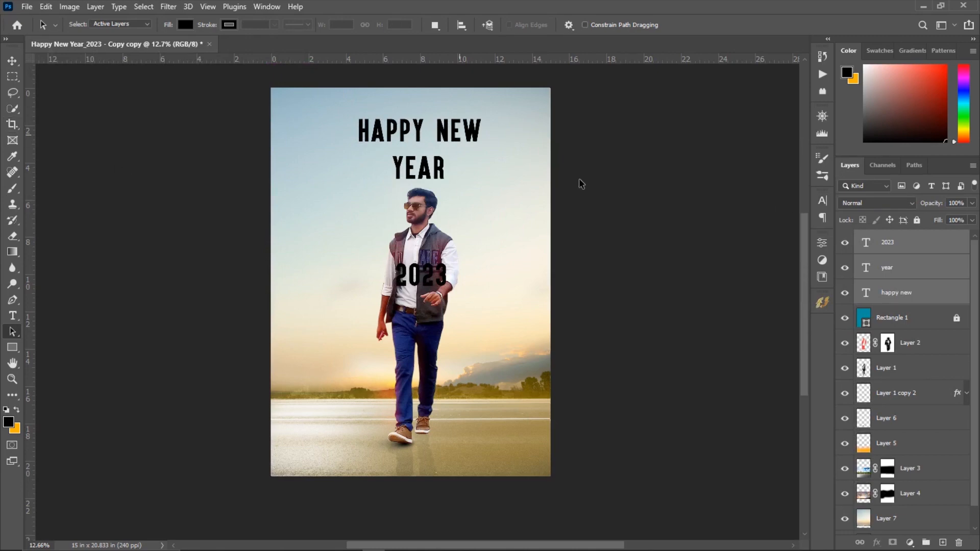
- Scale the HAPPY NEW text to about 207% so that it spans nearly the full canvas width
click(909, 274)
click(907, 295)
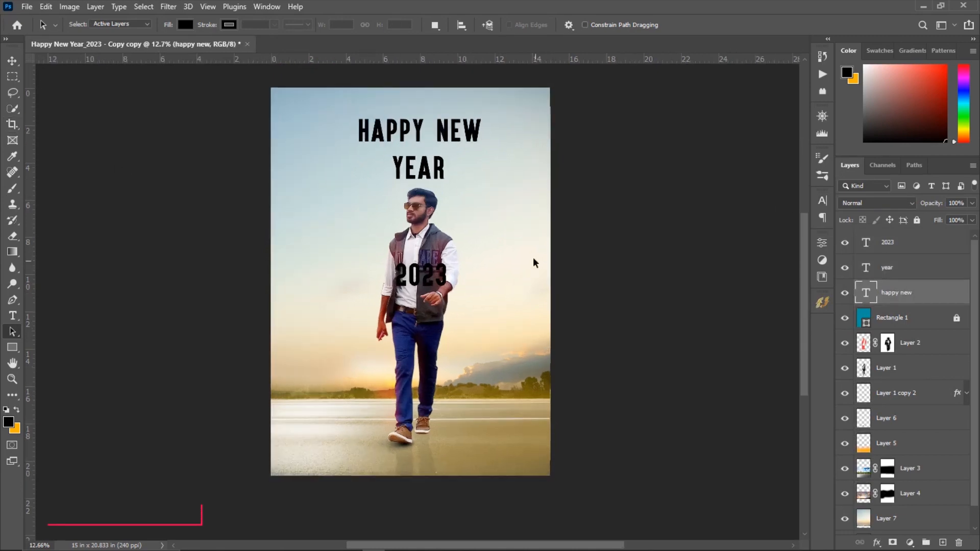
key(ctrl+t)
drag(482, 117, 536, 108)
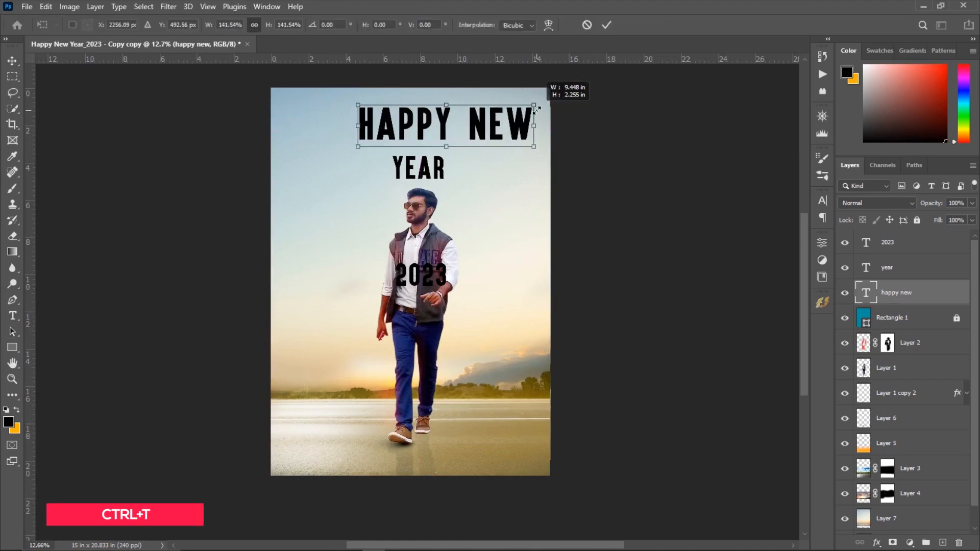
drag(358, 147, 282, 193)
drag(534, 105, 540, 104)
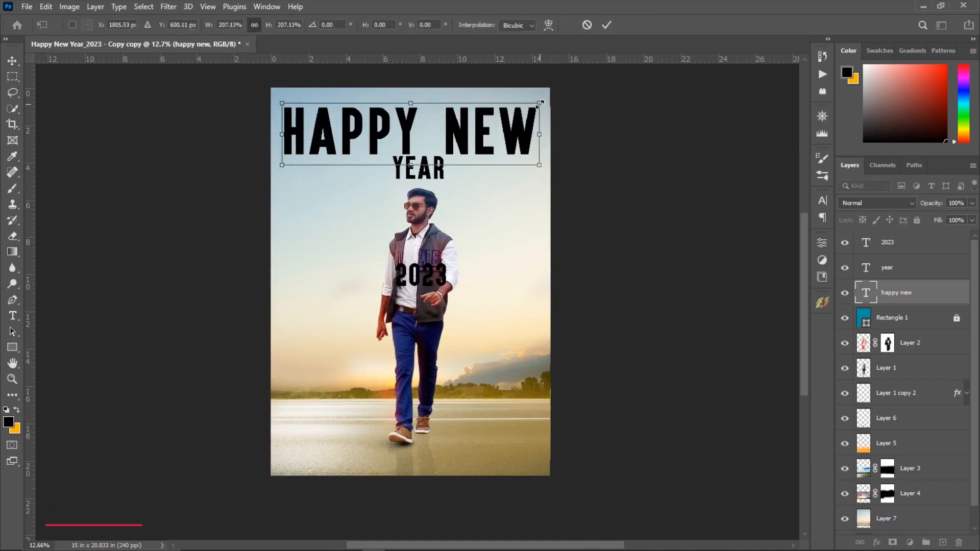
click(18, 64)
- Undo a trial vertical centring of the YEAR text and centre it horizontally on the canvas instead
click(909, 270)
key(ctrl+a)
click(358, 26)
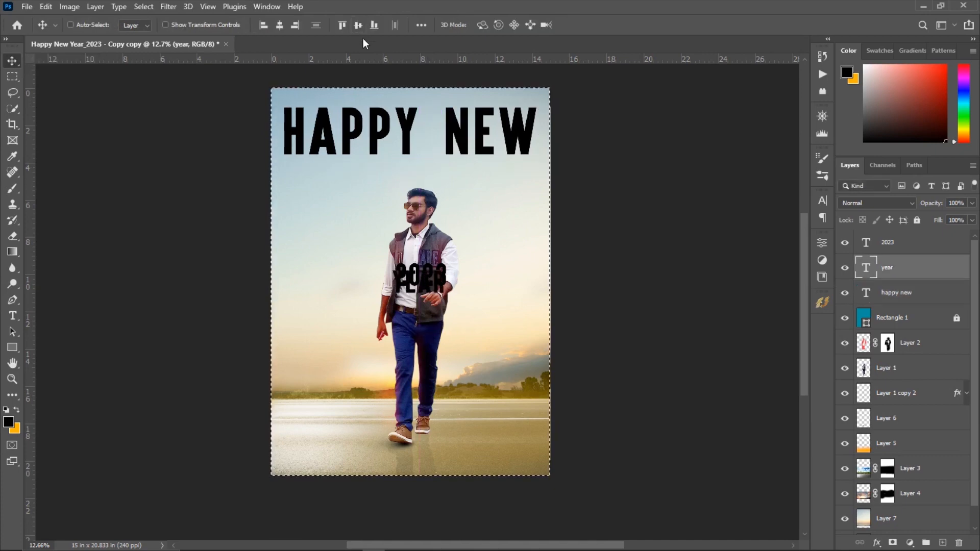
key(ctrl+z)
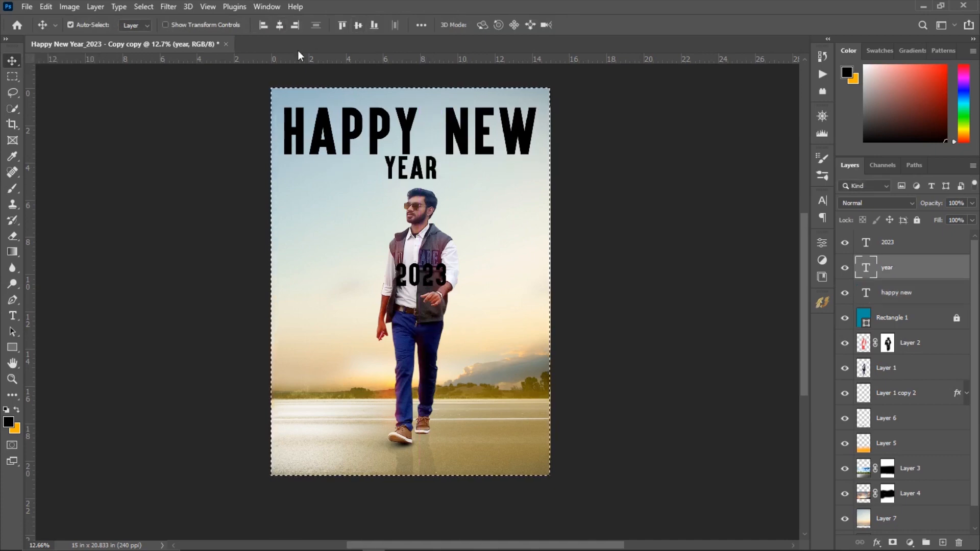
key(ctrl+d)
- Scale the YEAR text to about 479% so that it nearly matches the width of HAPPY NEW
key(ctrl+t)
drag(370, 191, 514, 344)
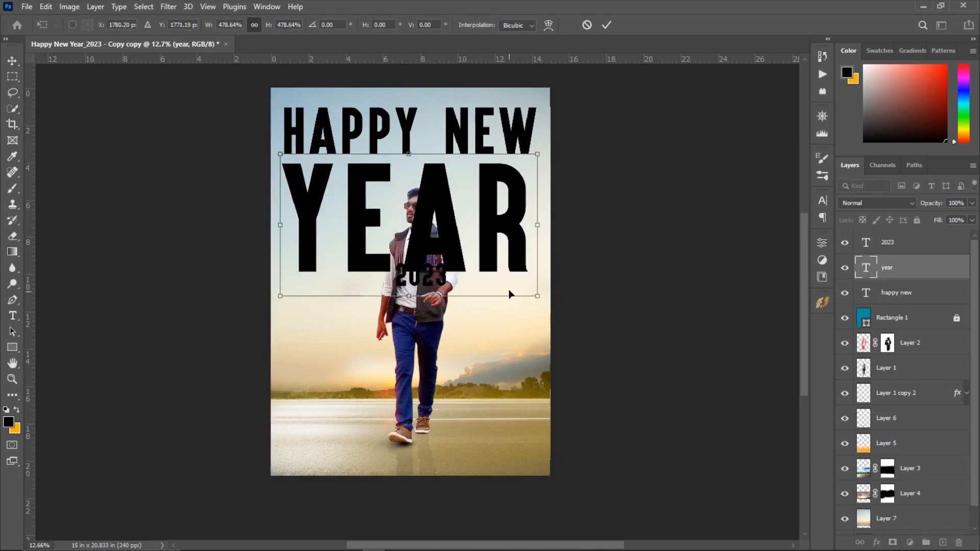
key(Return)
- Centre the HAPPY NEW and YEAR texts horizontally on the canvas, undoing a trial vertical centring of HAPPY NEW
ctrl+click(511, 132)
key(ctrl+a)
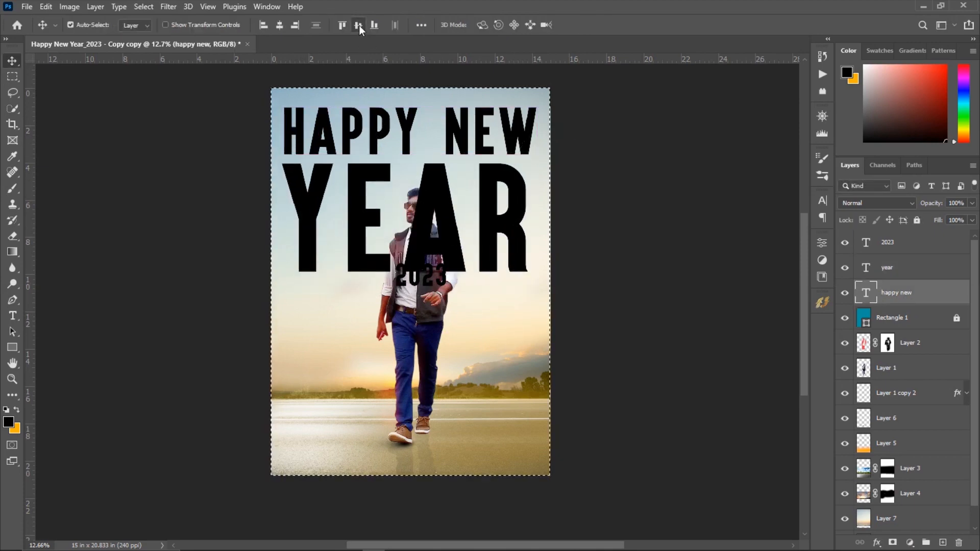
click(358, 25)
key(ctrl+z)
click(280, 25)
click(888, 268)
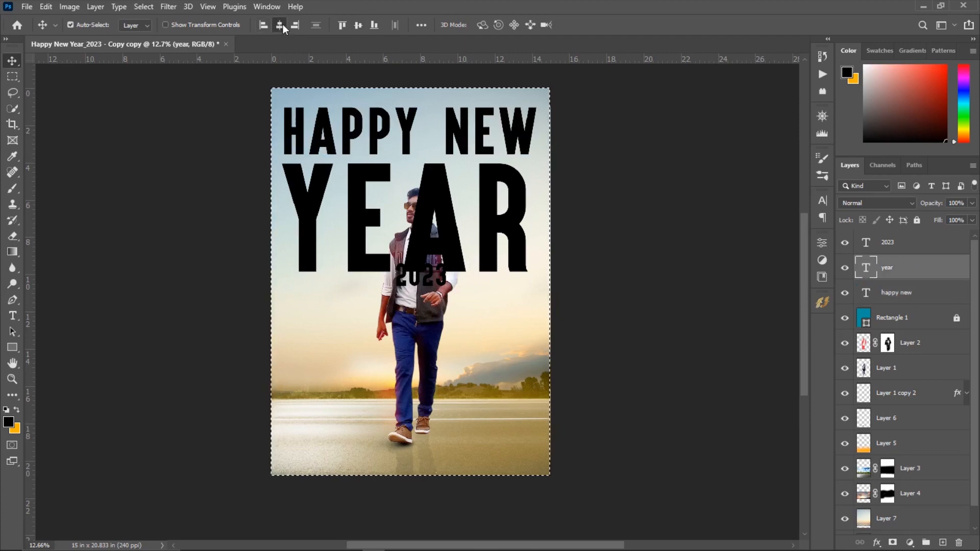
click(280, 25)
key(ctrl+d)
- Enlarge the 2023 text to nearly the width of YEAR, place it just beneath YEAR and centre it horizontally on the canvas
click(888, 242)
key(ctrl+t)
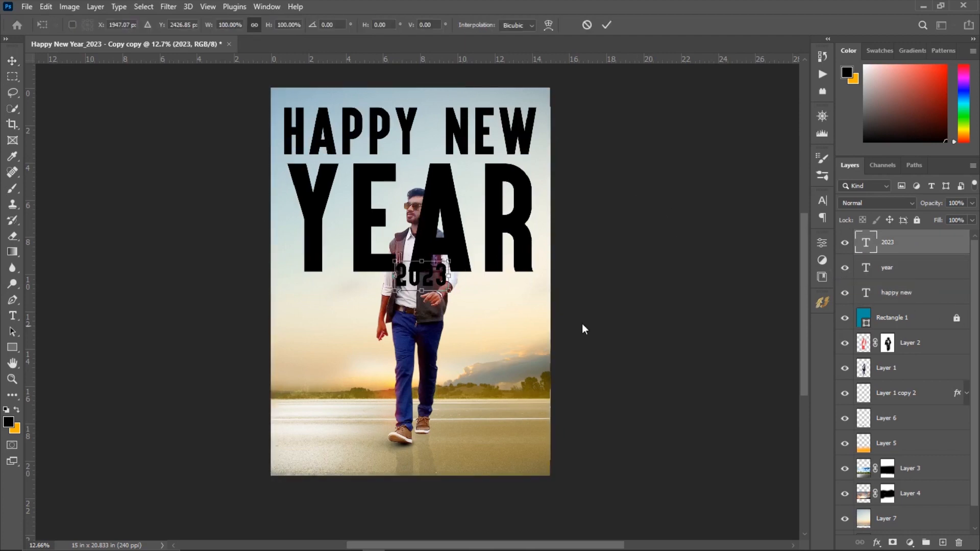
drag(396, 291, 305, 349)
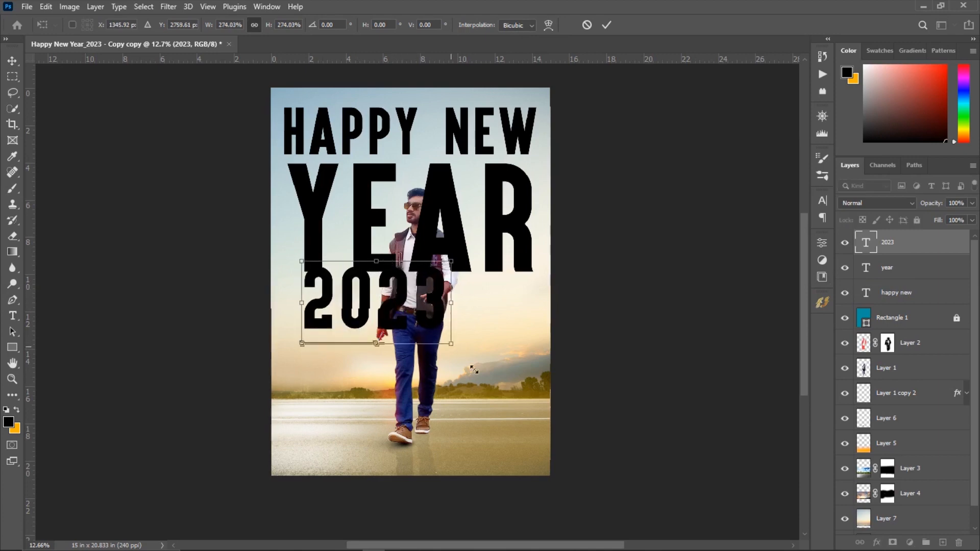
drag(453, 353, 535, 420)
drag(455, 331, 453, 337)
key(Return)
click(279, 25)
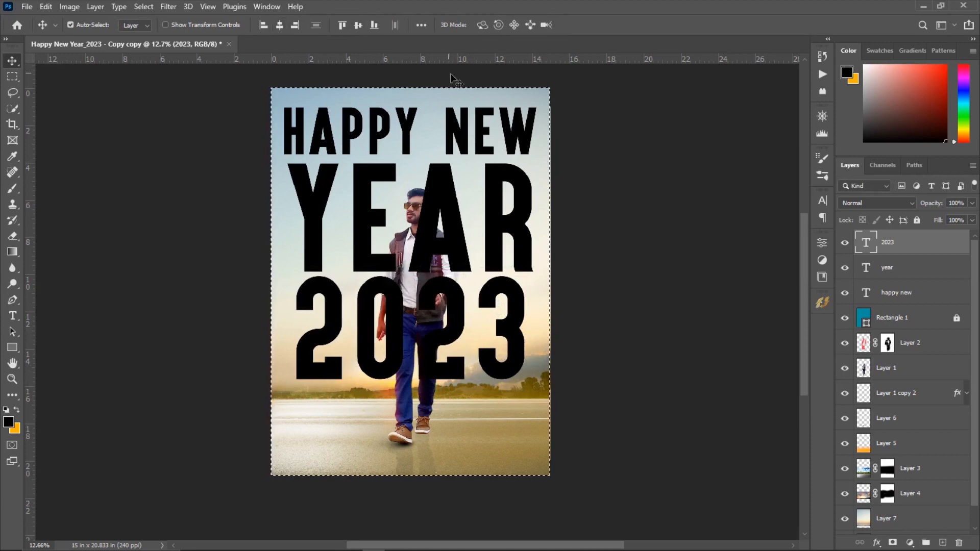
- Scale the happy new, year and 2023 text layers together to about 93% and reposition them in the upper part of the canvas
click(888, 267)
shift+click(893, 289)
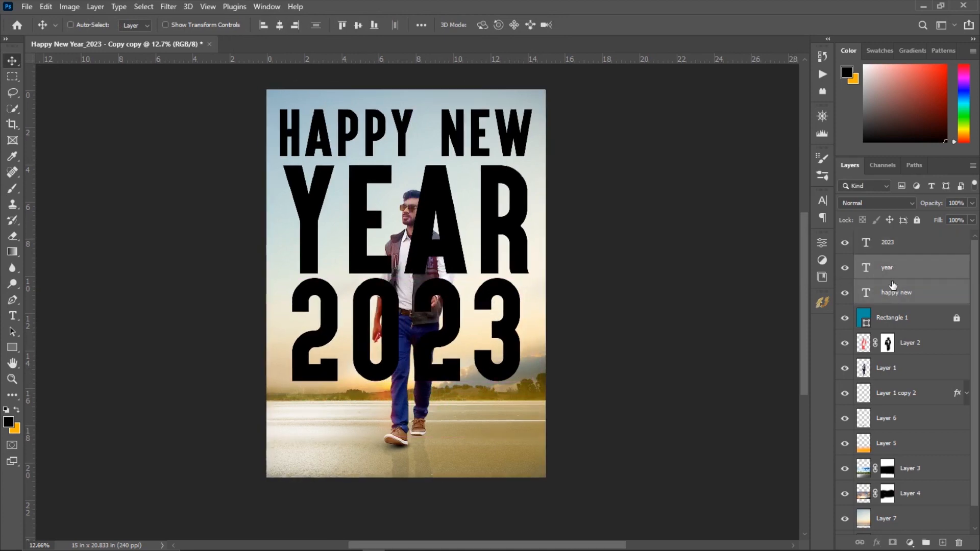
shift+click(890, 247)
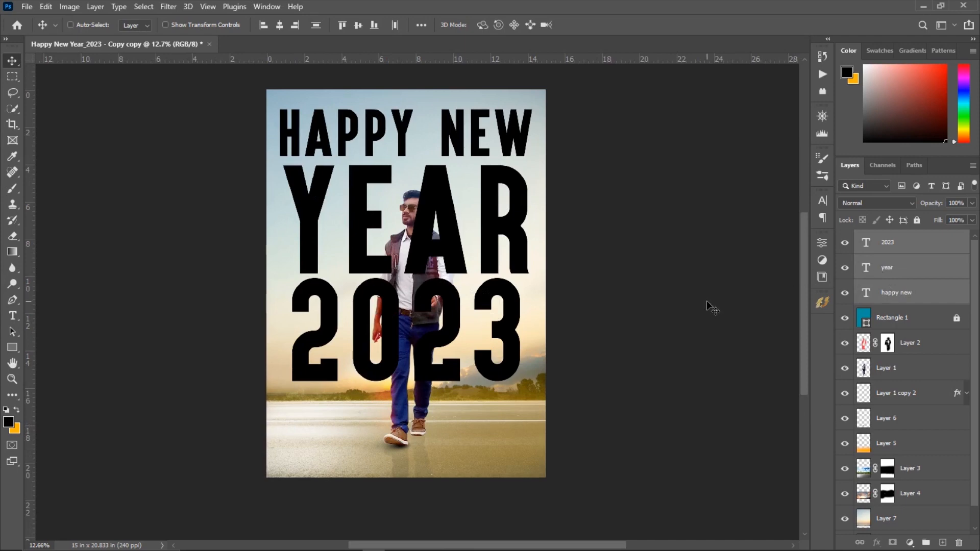
key(ctrl+t)
drag(533, 108, 513, 132)
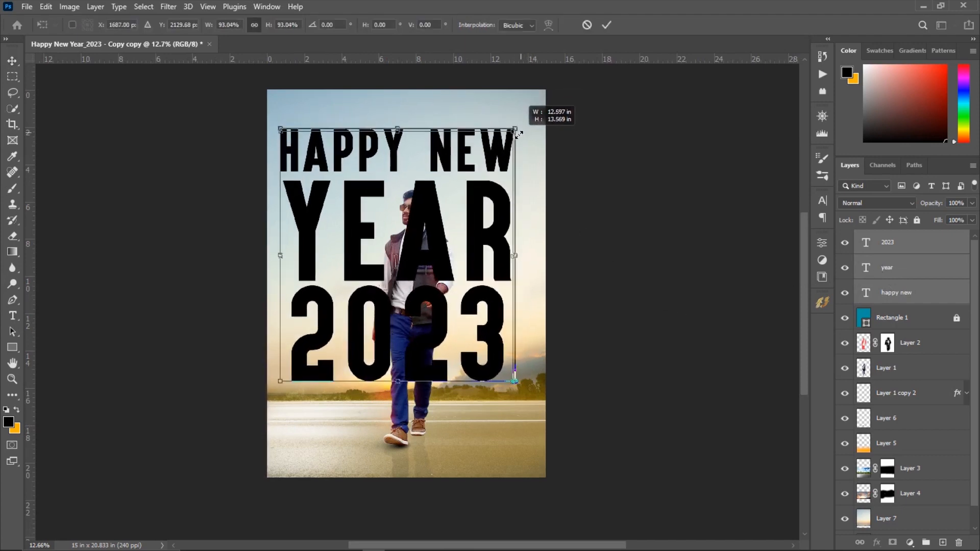
drag(474, 221, 474, 204)
key(Return)
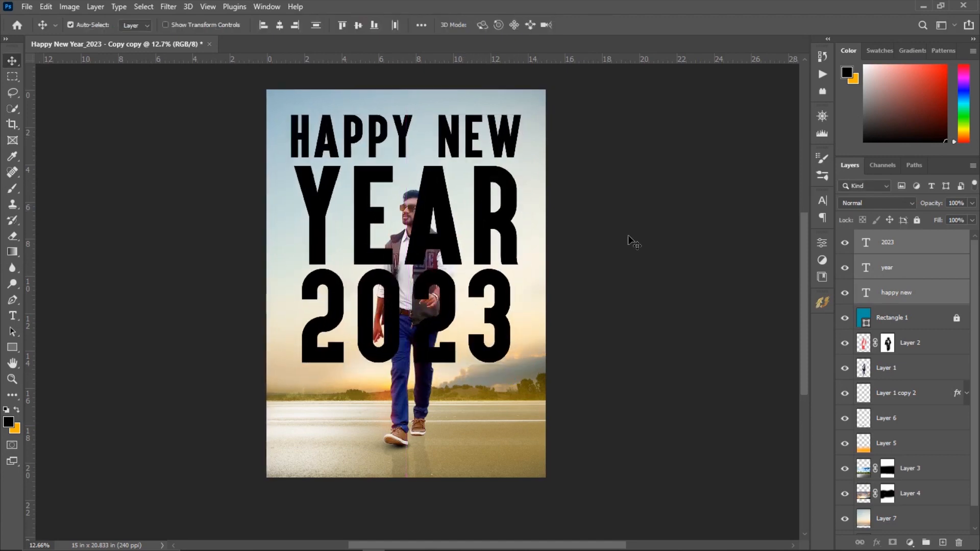
- Move the three text layers directly below Layer 6, behind the man, and set their blend mode to Overlay
drag(917, 300, 905, 437)
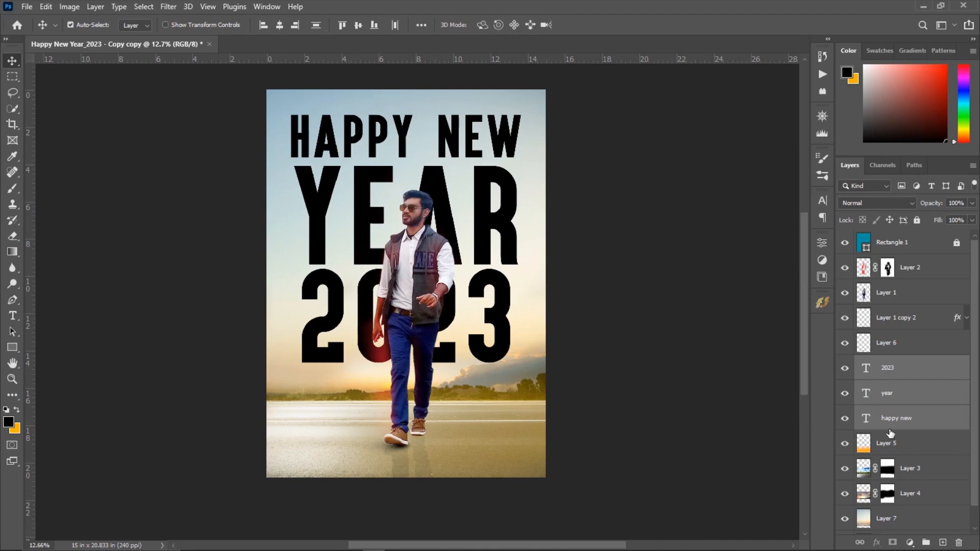
click(871, 206)
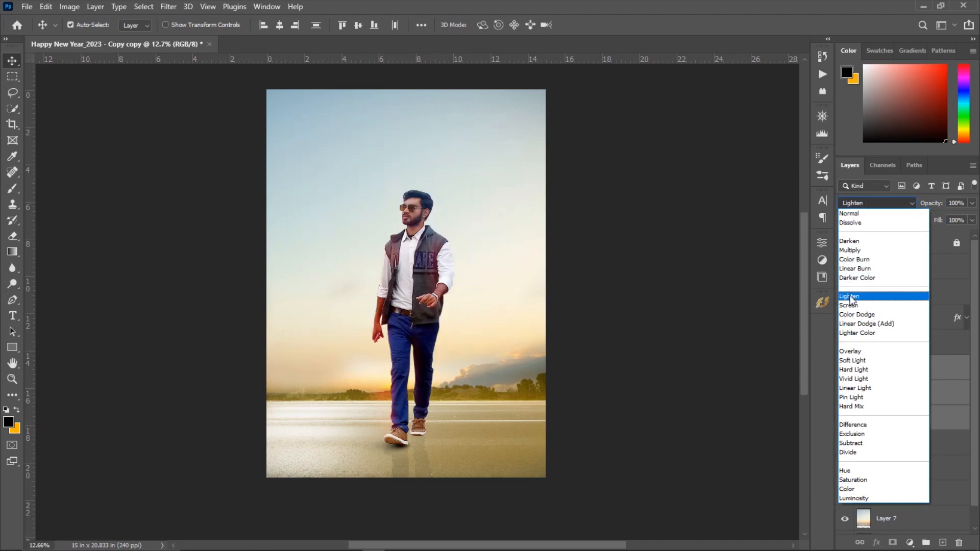
click(849, 352)
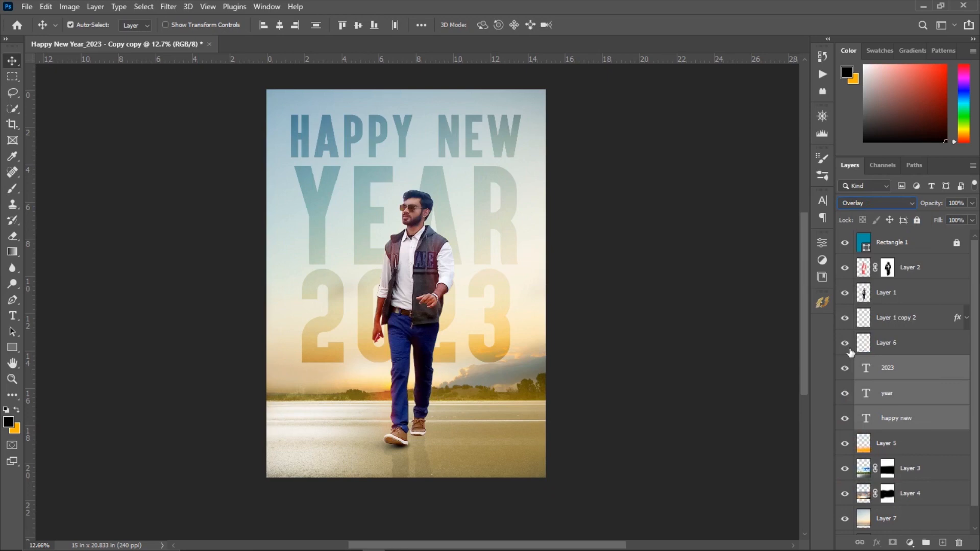
click(760, 262)
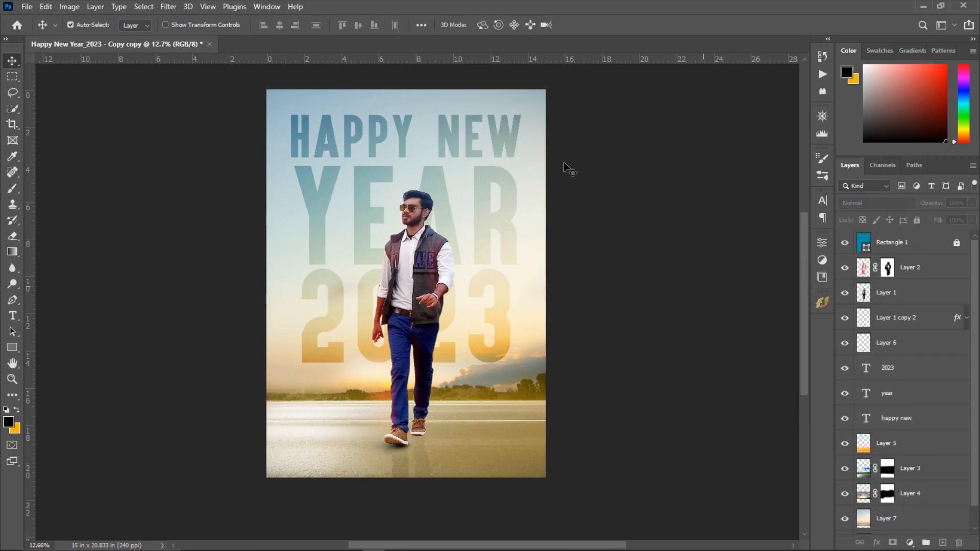
- Group the 2023, year and happy new text layers
click(896, 375)
click(896, 393)
ctrl+click(897, 421)
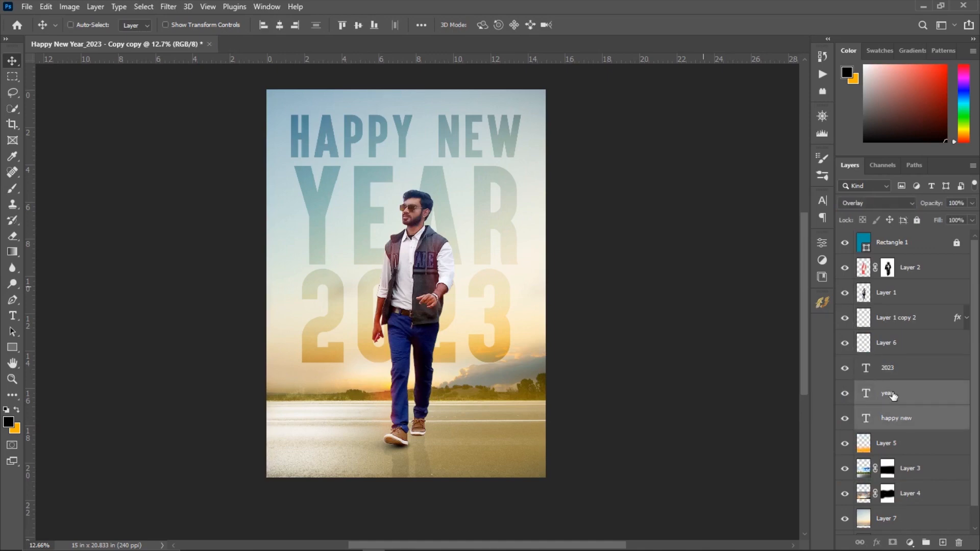
ctrl+click(896, 379)
key(ctrl+g)
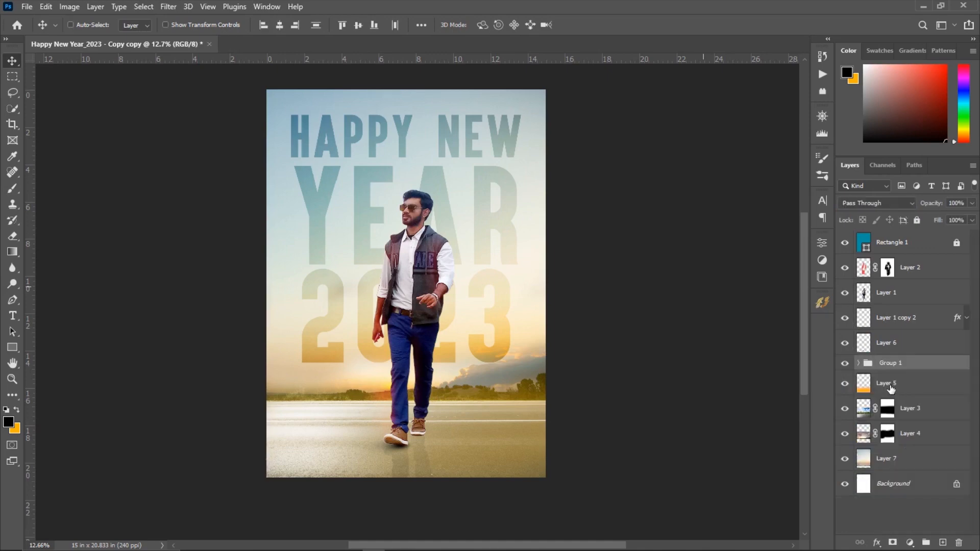
- Set the character tracking of the 2023, year and happy new texts in Group 1 to 0
click(911, 390)
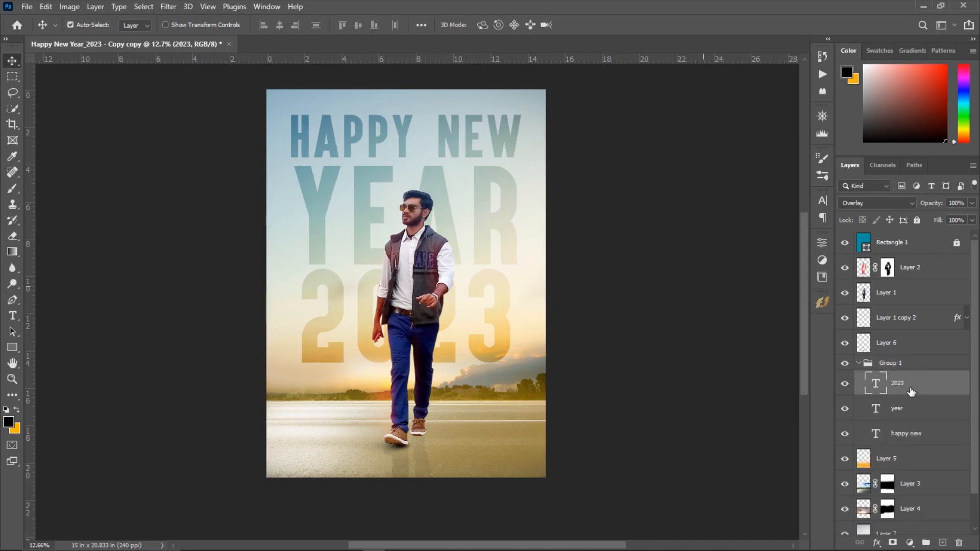
scroll(386, 307, down, 1)
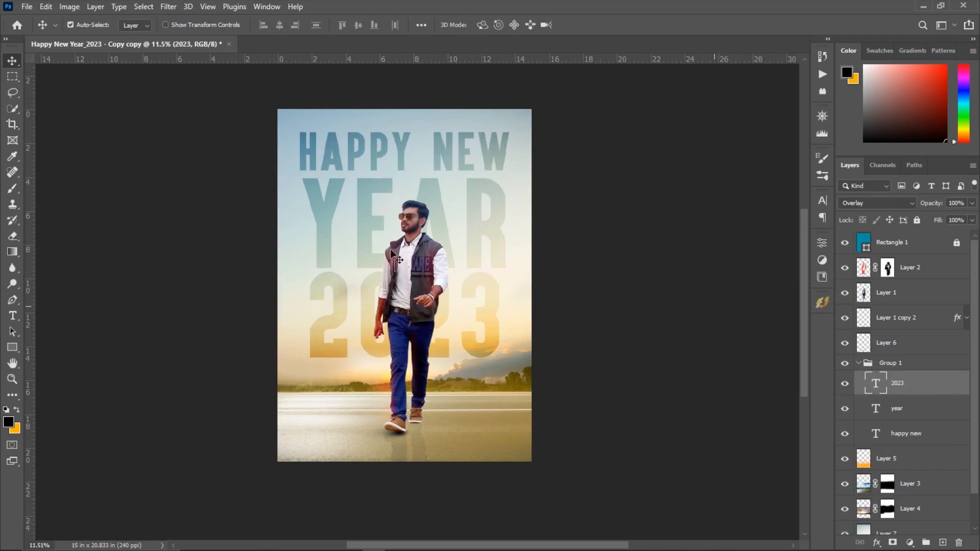
double_click(881, 391)
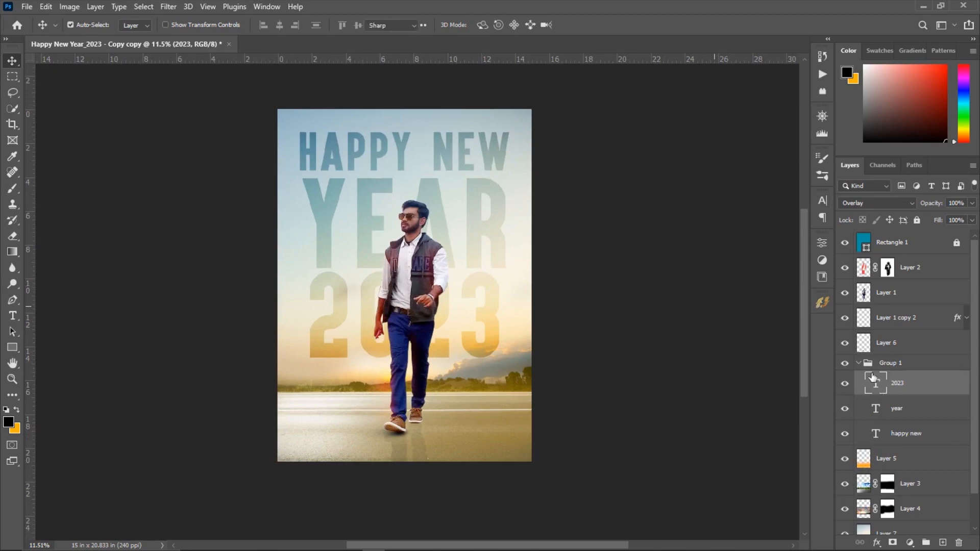
click(822, 199)
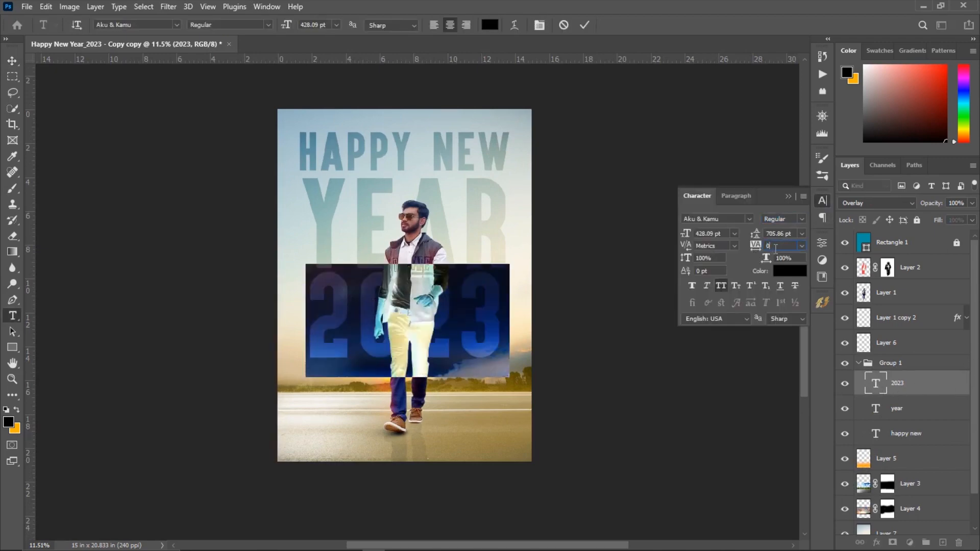
click(887, 386)
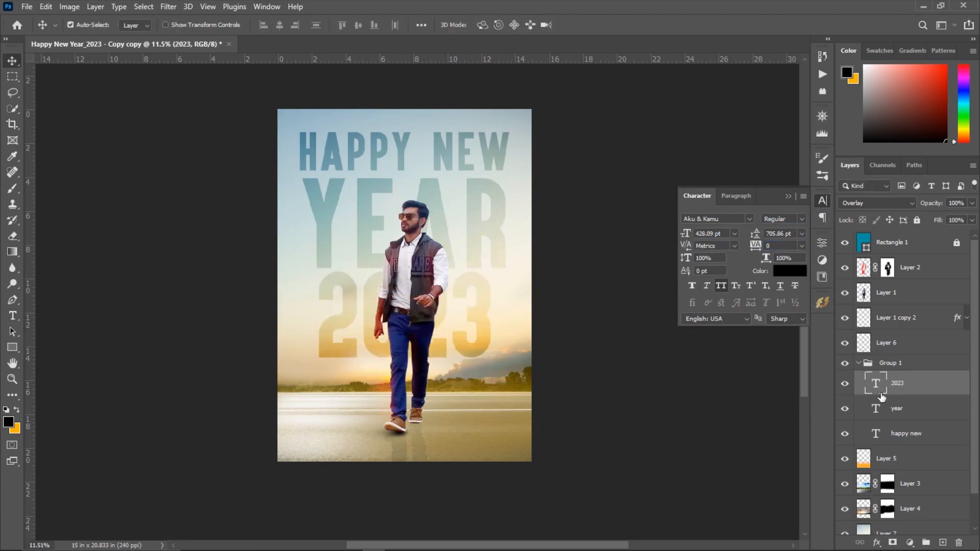
double_click(875, 408)
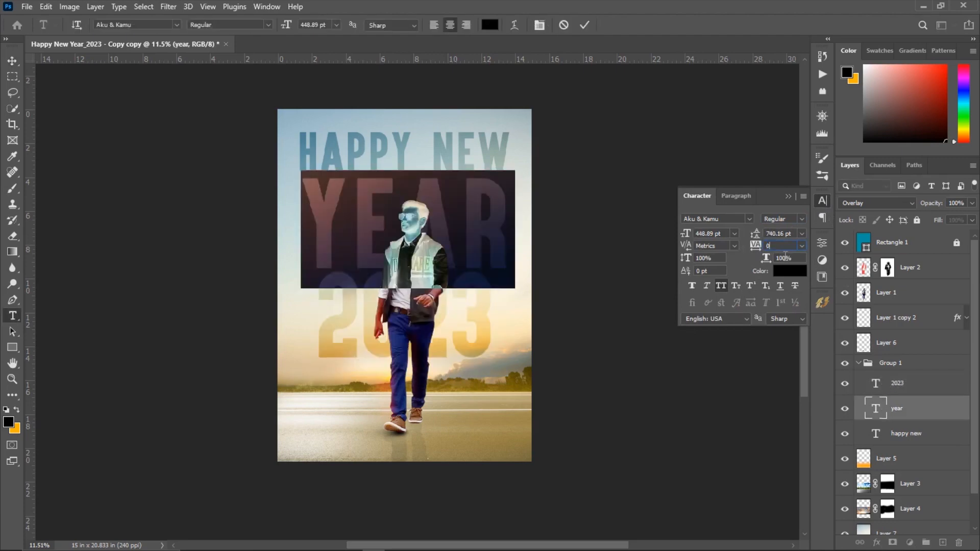
double_click(876, 434)
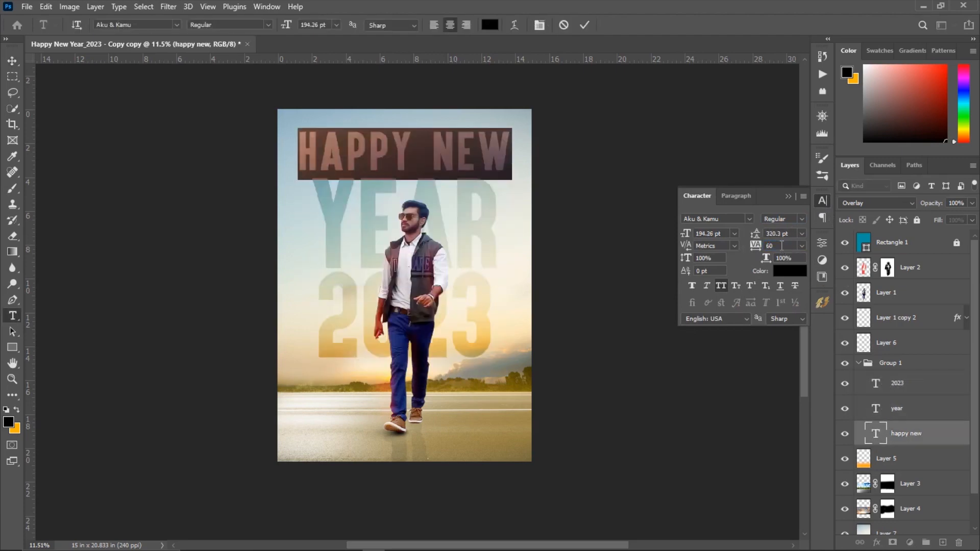
click(883, 438)
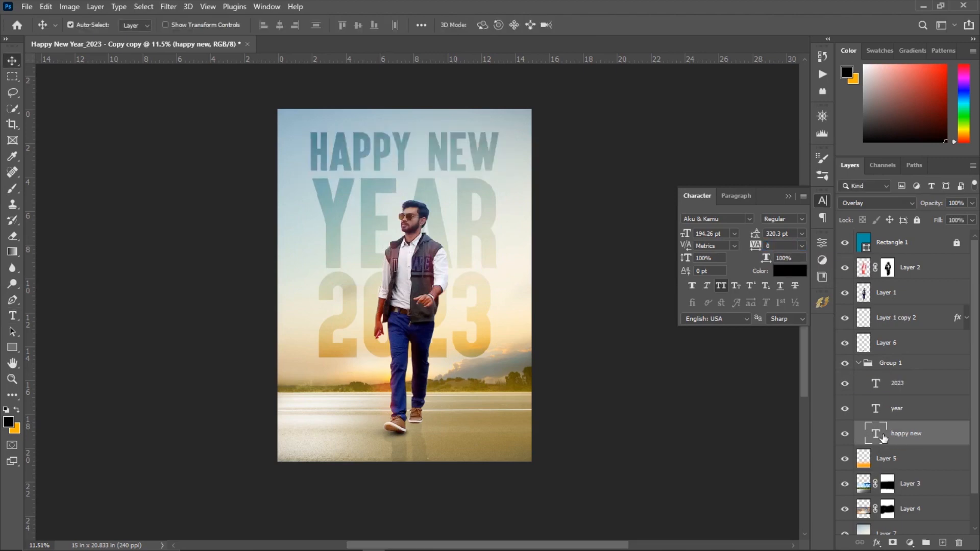
click(788, 195)
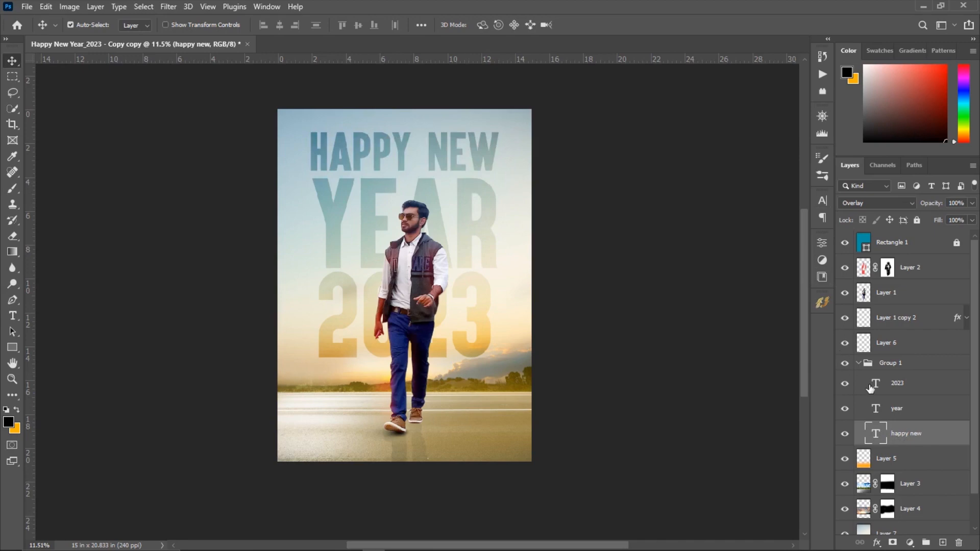
- Centre the title text group horizontally on the canvas
click(859, 364)
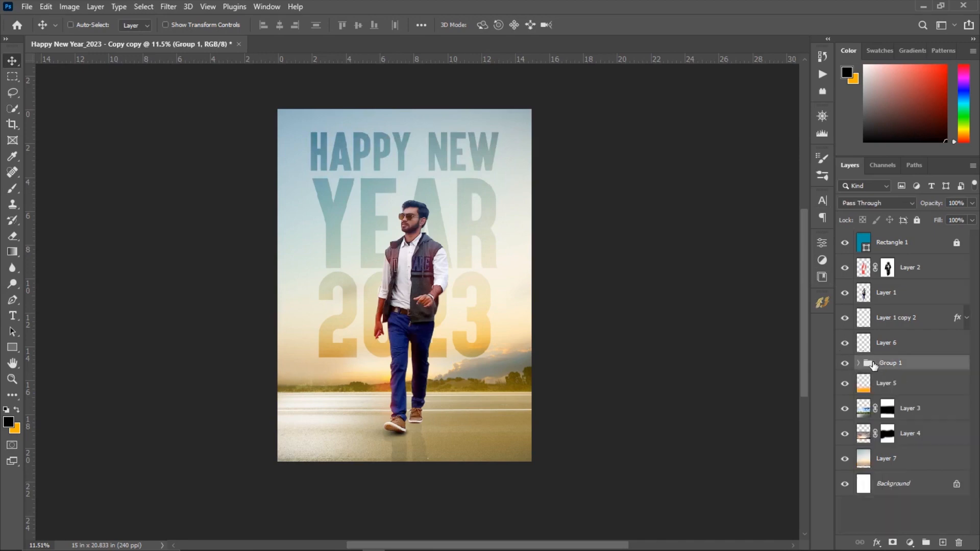
key(ctrl+a)
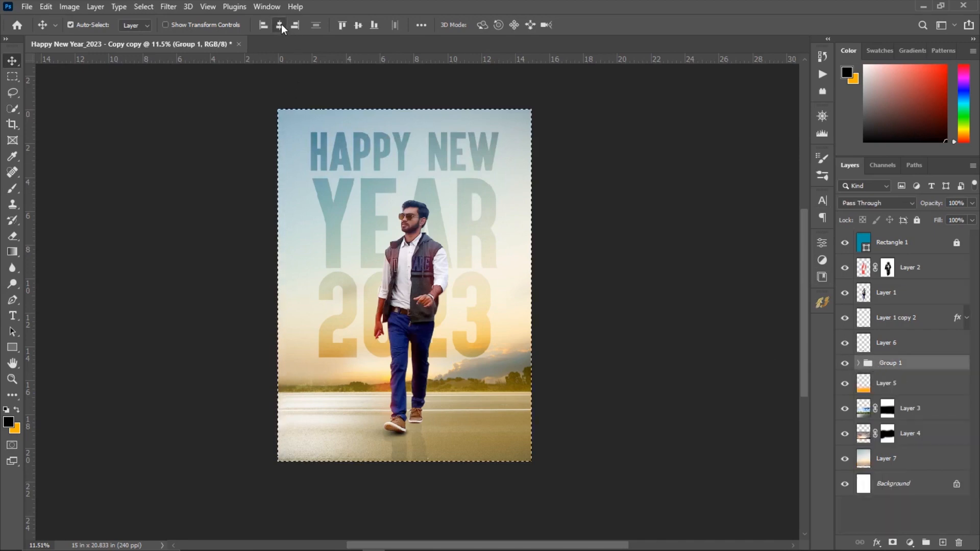